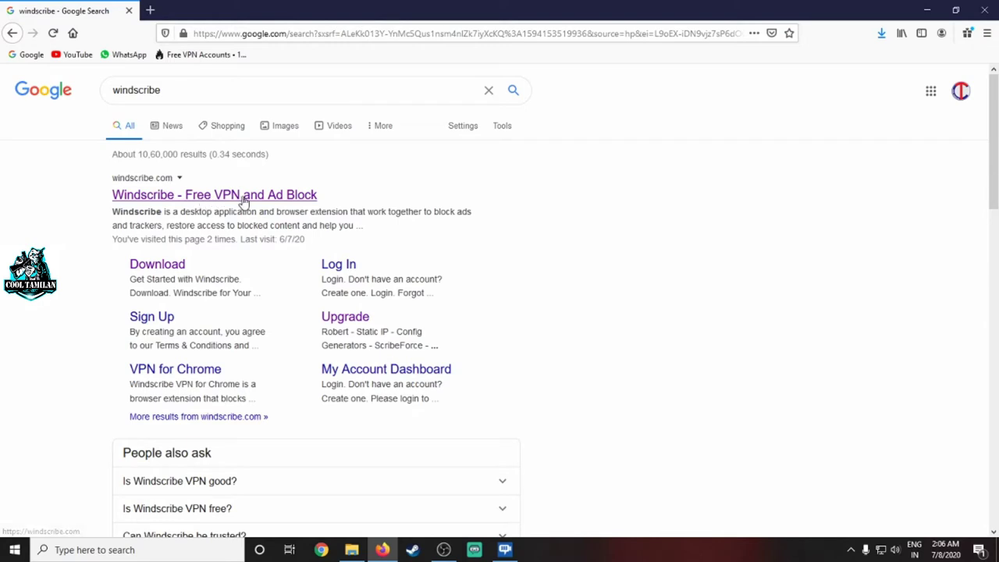
- Open the Windscribe website from the search results and go to the computer apps on its download page
{"action": "left_click", "coordinate": [230, 197]}
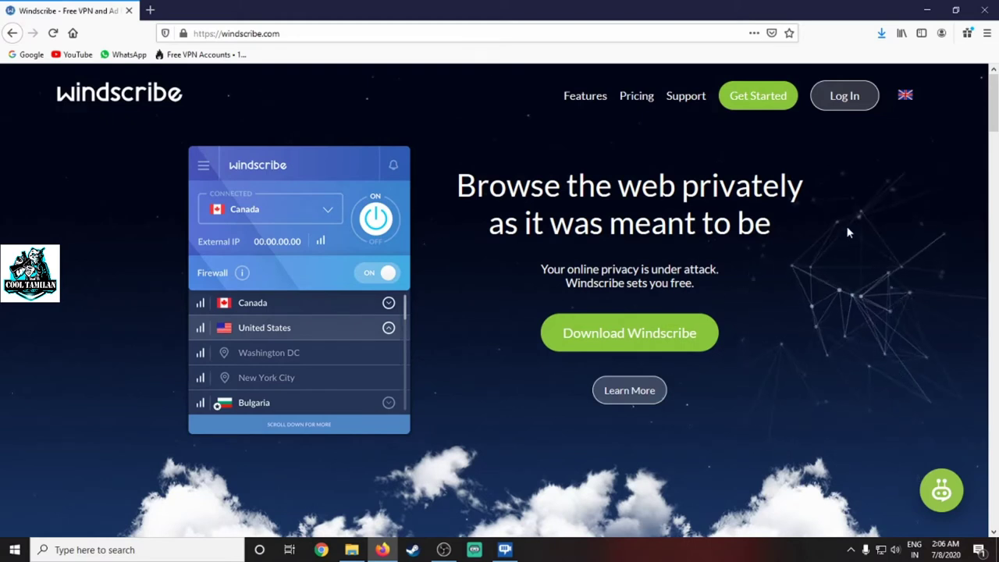
{"action": "left_click", "coordinate": [630, 336]}
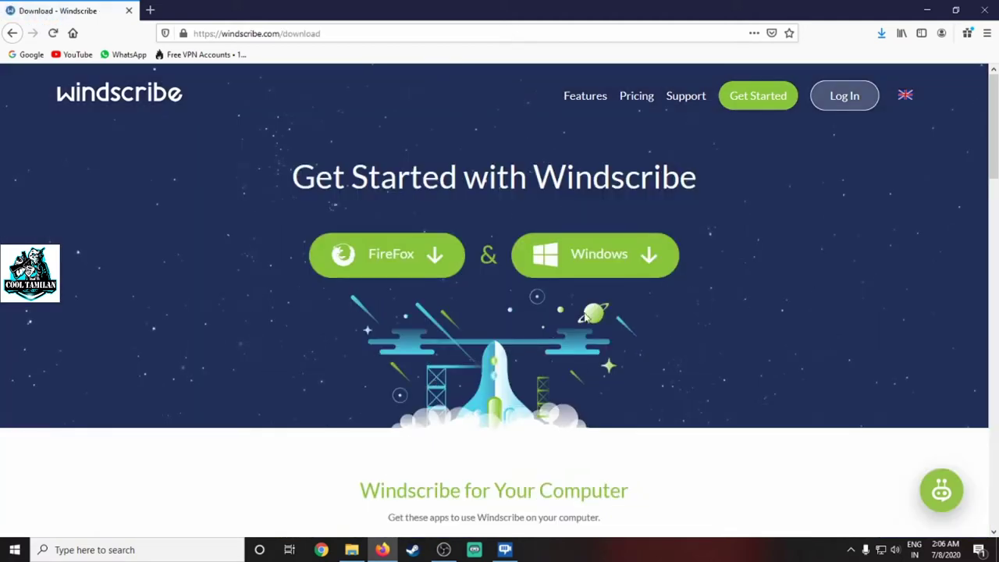
{"action": "scroll", "coordinate": [593, 316], "scroll_direction": "down", "scroll_amount": 3}
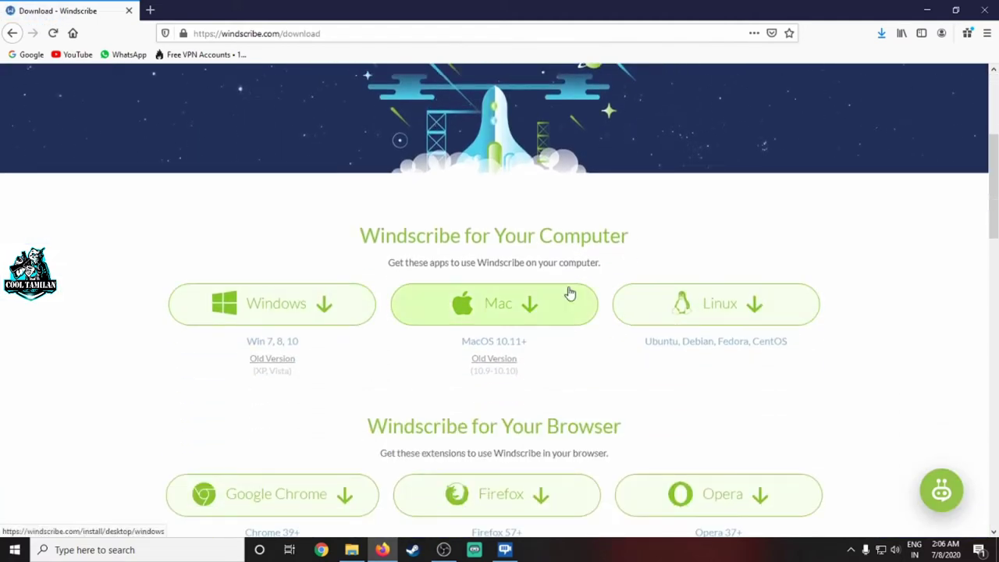
{"action": "scroll", "coordinate": [714, 289], "scroll_direction": "down", "scroll_amount": 1}
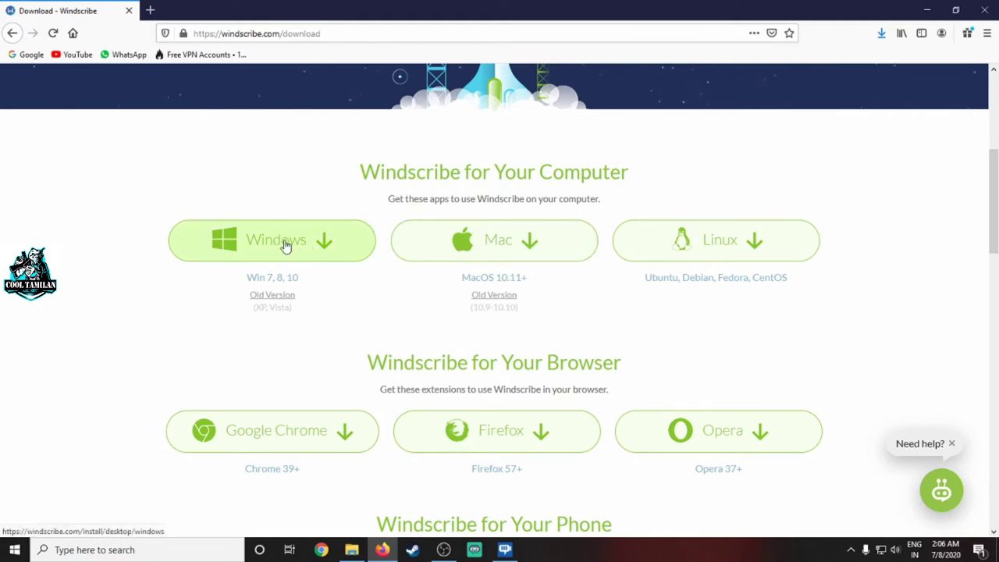
{"action": "left_click", "coordinate": [283, 300]}
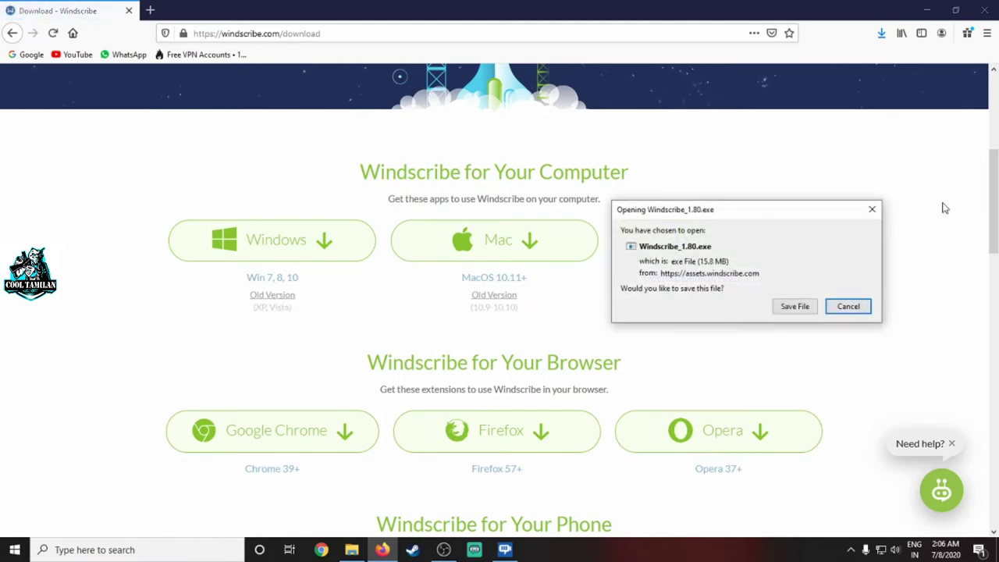
{"action": "left_click", "coordinate": [858, 307]}
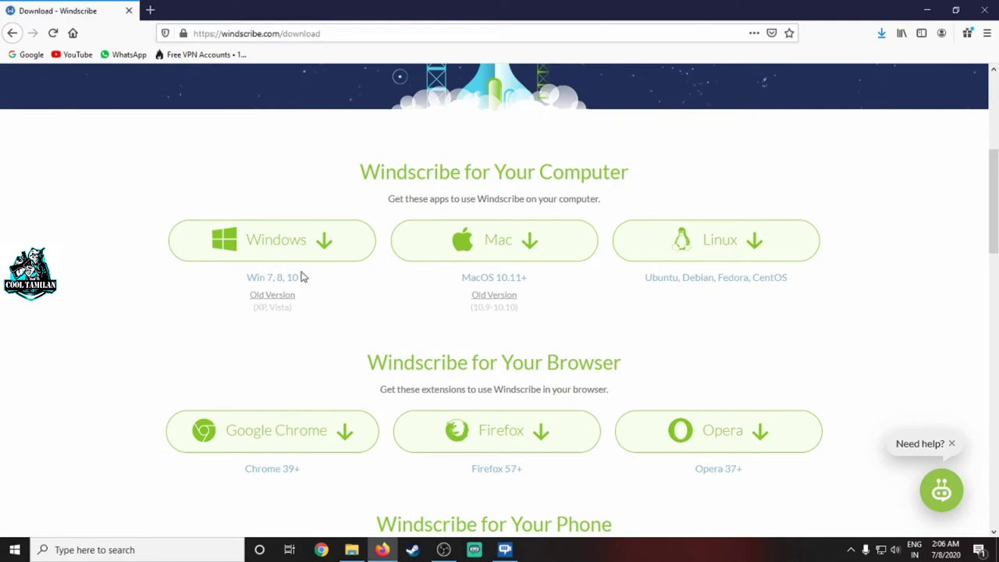
{"action": "left_click", "coordinate": [286, 246]}
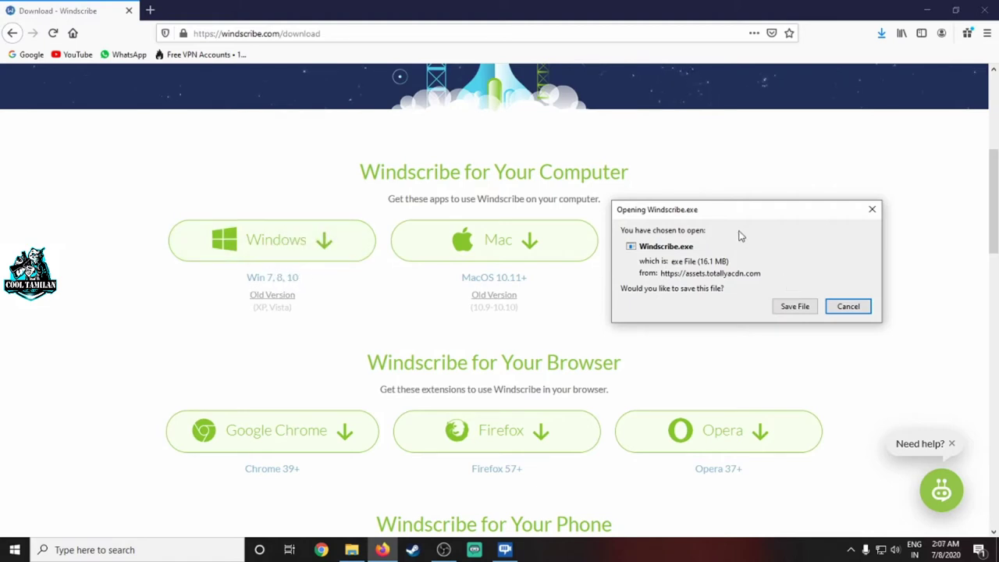
{"action": "left_click", "coordinate": [860, 309]}
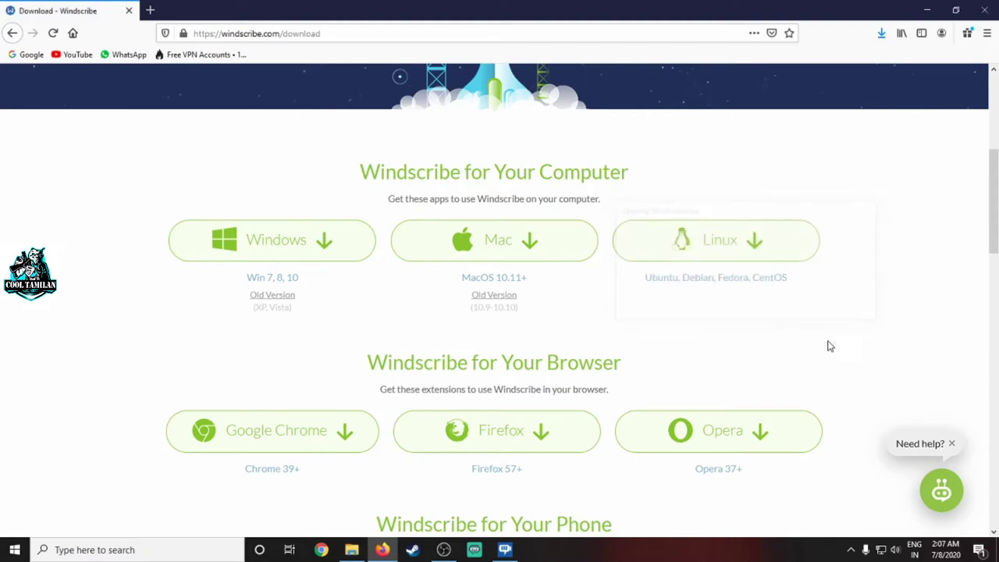
- Switch to File Explorer, locate the Windscribe installer in the SetupFiles folder on Data (D:) and run it
{"action": "left_click", "coordinate": [351, 549]}
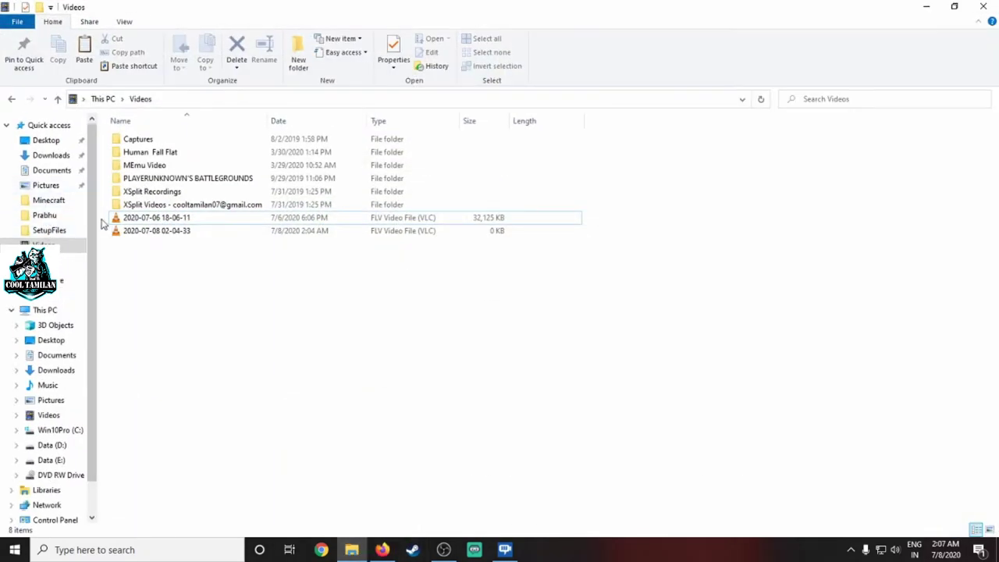
{"action": "left_click", "coordinate": [49, 156]}
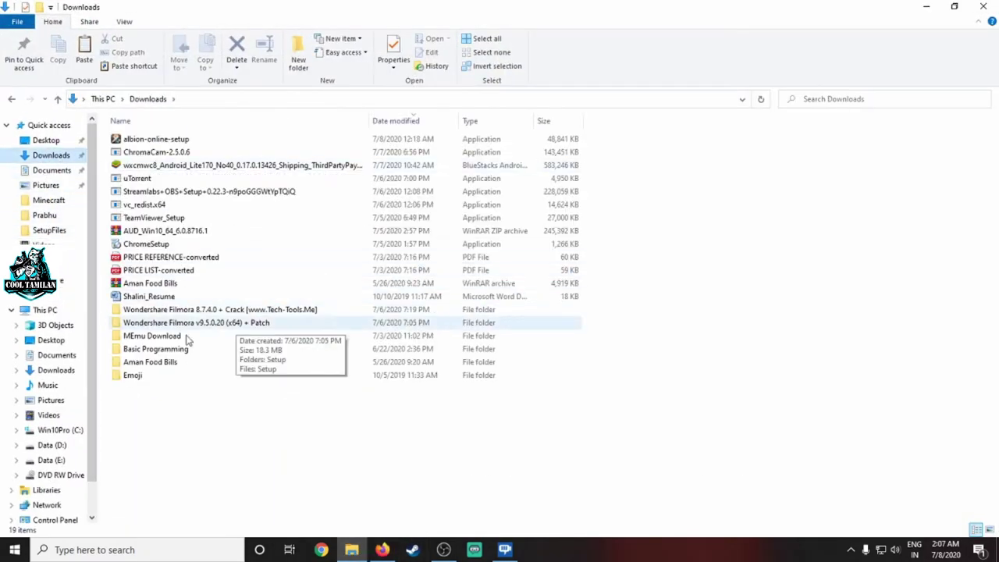
{"action": "left_click", "coordinate": [58, 445]}
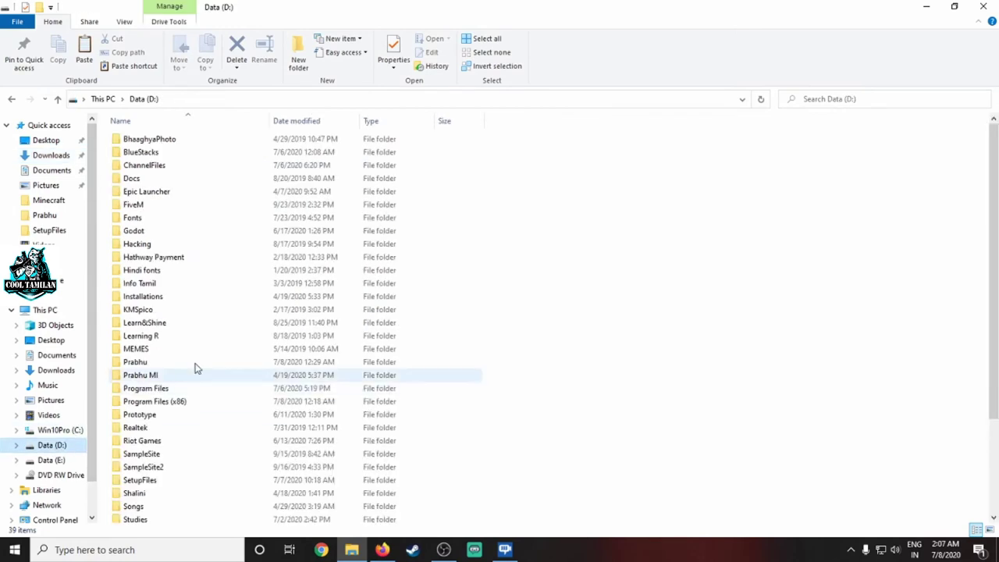
{"action": "double_click", "coordinate": [140, 480]}
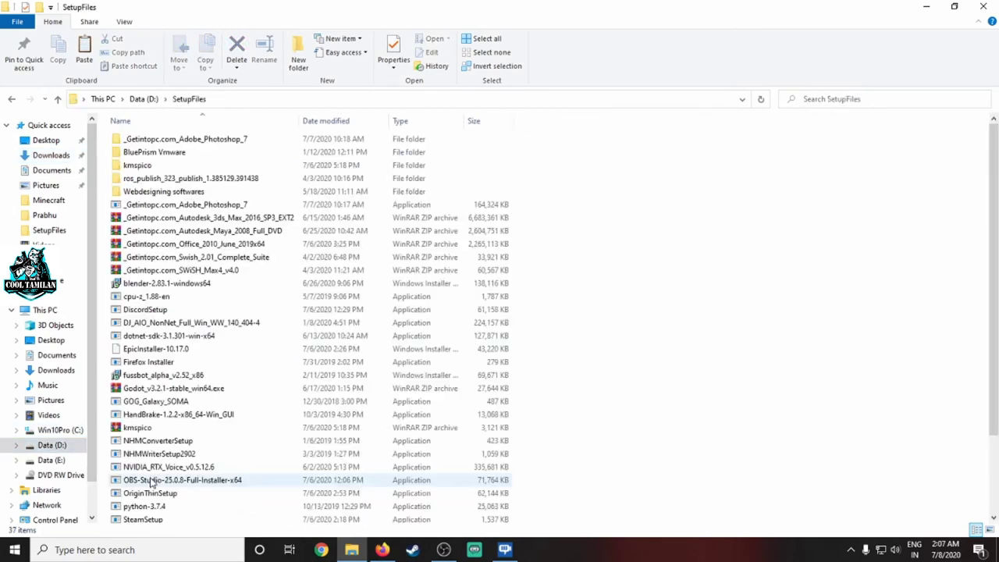
{"action": "scroll", "coordinate": [219, 374], "scroll_direction": "down", "scroll_amount": 2}
{"action": "left_click", "coordinate": [147, 489]}
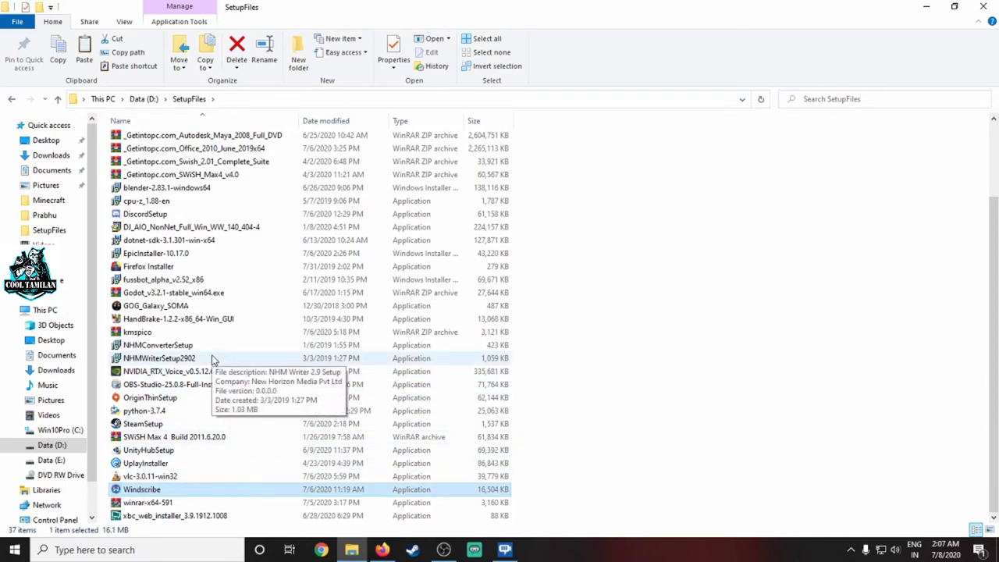
{"action": "double_click", "coordinate": [142, 489]}
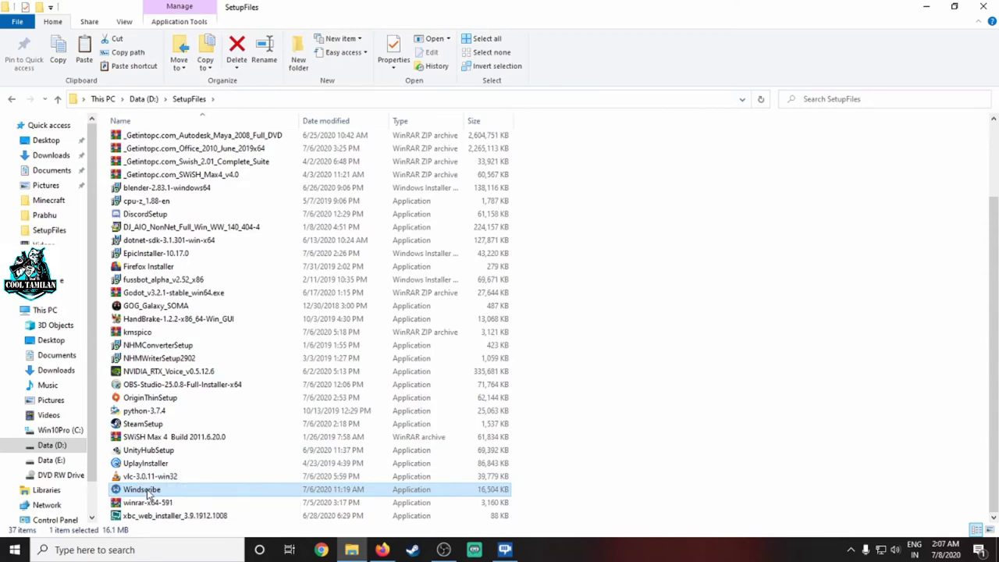
{"action": "left_click", "coordinate": [532, 287]}
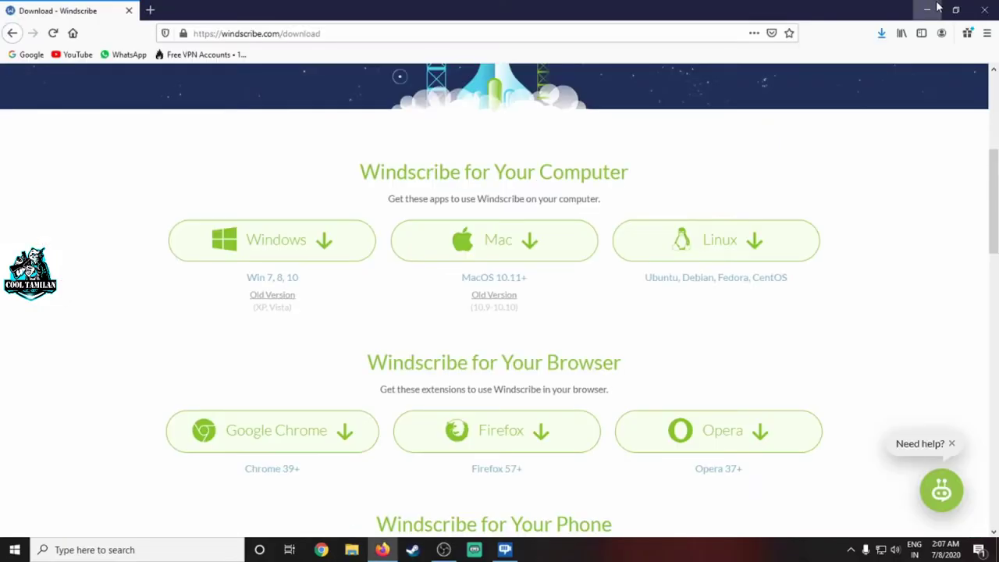
- Move the Windscribe shortcut to an empty area of the desktop and launch the app from it
{"action": "left_click", "coordinate": [916, 8]}
{"action": "left_click_drag", "start_coordinate": [23, 152], "coordinate": [314, 257]}
{"action": "left_click", "coordinate": [304, 353]}
{"action": "double_click", "coordinate": [307, 282]}
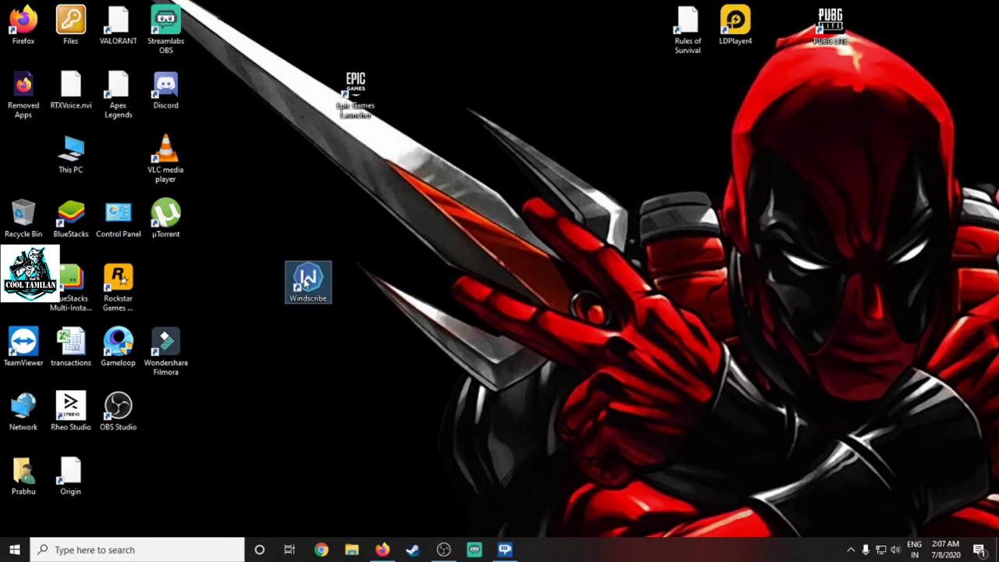
{"action": "left_click_drag", "start_coordinate": [442, 163], "coordinate": [472, 212]}
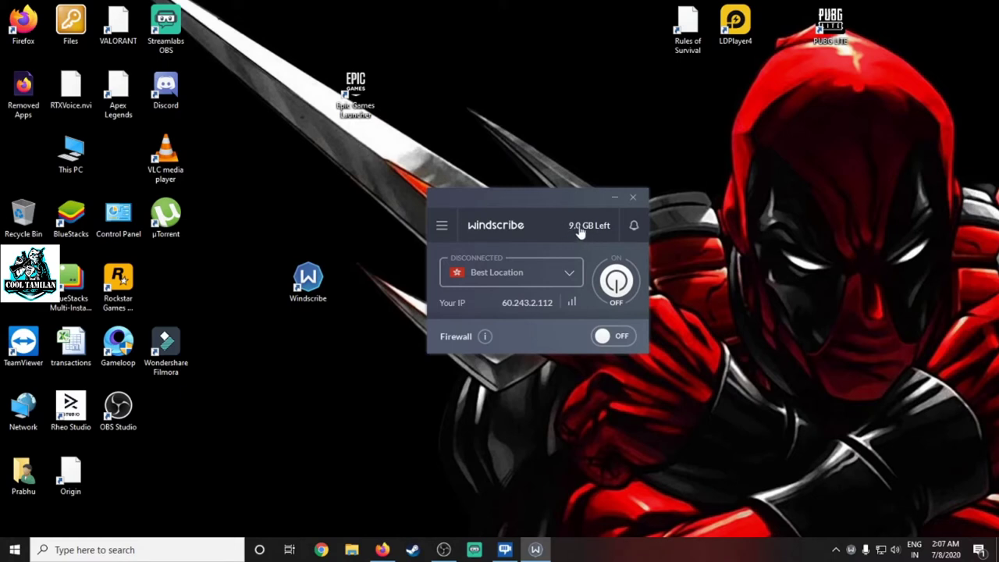
- Open the account page from the Windscribe app and compare its header with that of the download page
{"action": "left_click", "coordinate": [441, 228]}
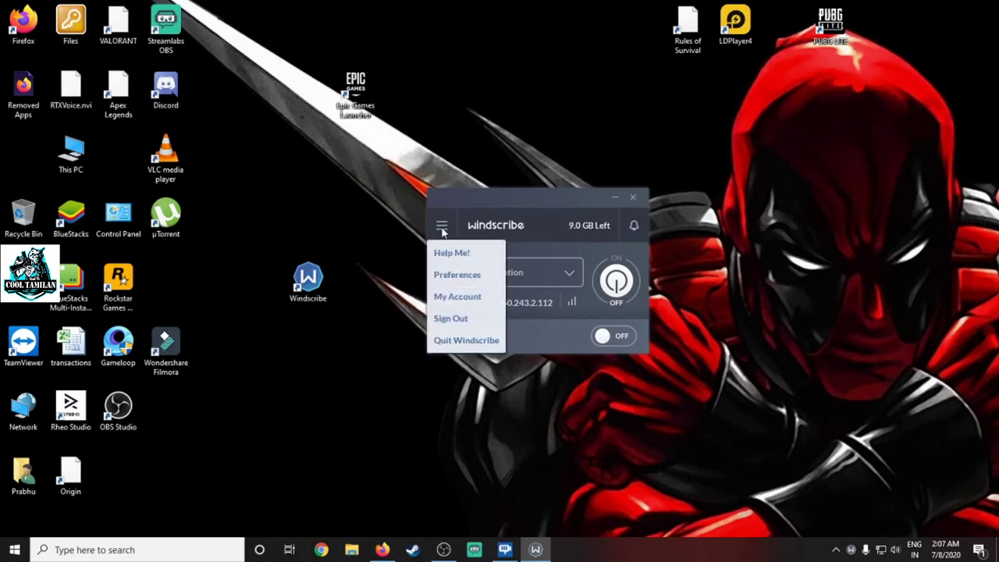
{"action": "left_click", "coordinate": [453, 299]}
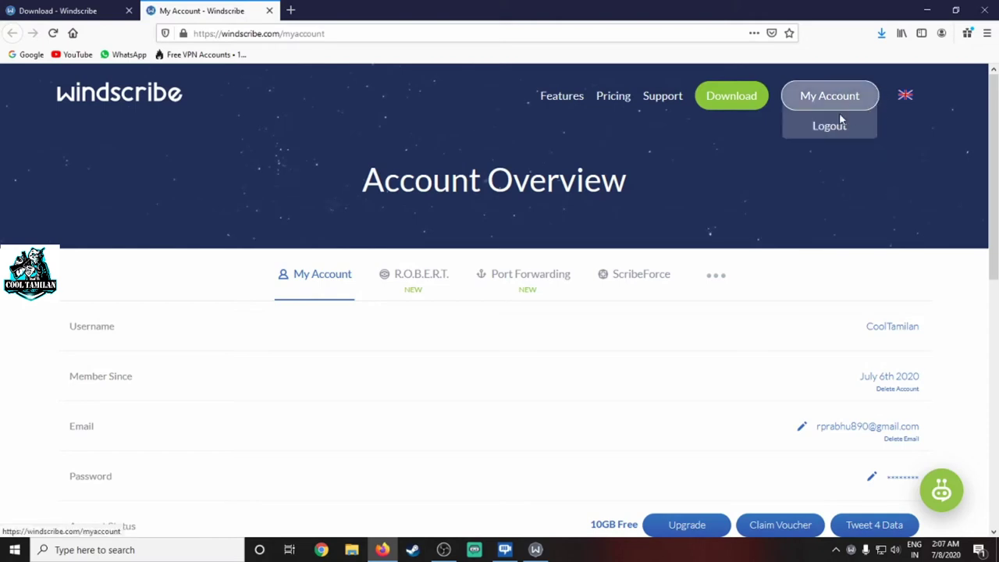
{"action": "left_click", "coordinate": [69, 8]}
{"action": "scroll", "coordinate": [756, 193], "scroll_direction": "up", "scroll_amount": 4}
{"action": "mouse_move", "coordinate": [870, 107]}
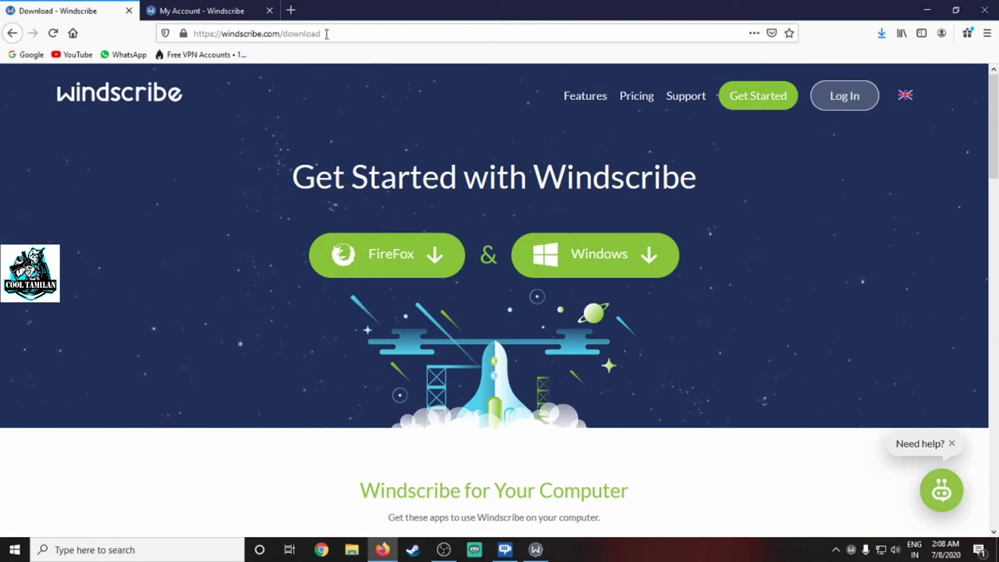
{"action": "left_click", "coordinate": [250, 10]}
{"action": "mouse_move", "coordinate": [823, 114]}
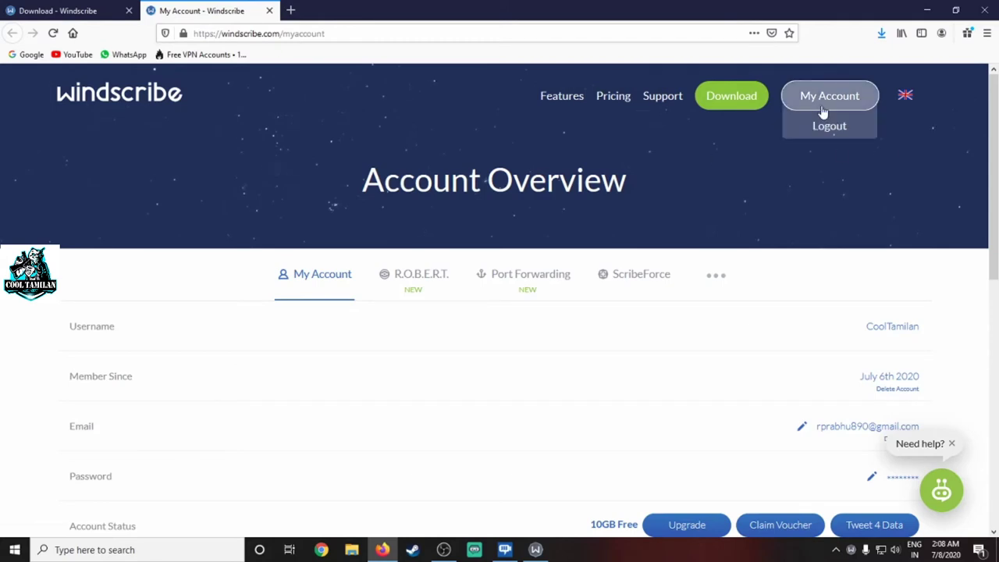
- Review the email entry on the account page and check the remaining data in the Windscribe app
{"action": "scroll", "coordinate": [704, 211], "scroll_direction": "down", "scroll_amount": 2}
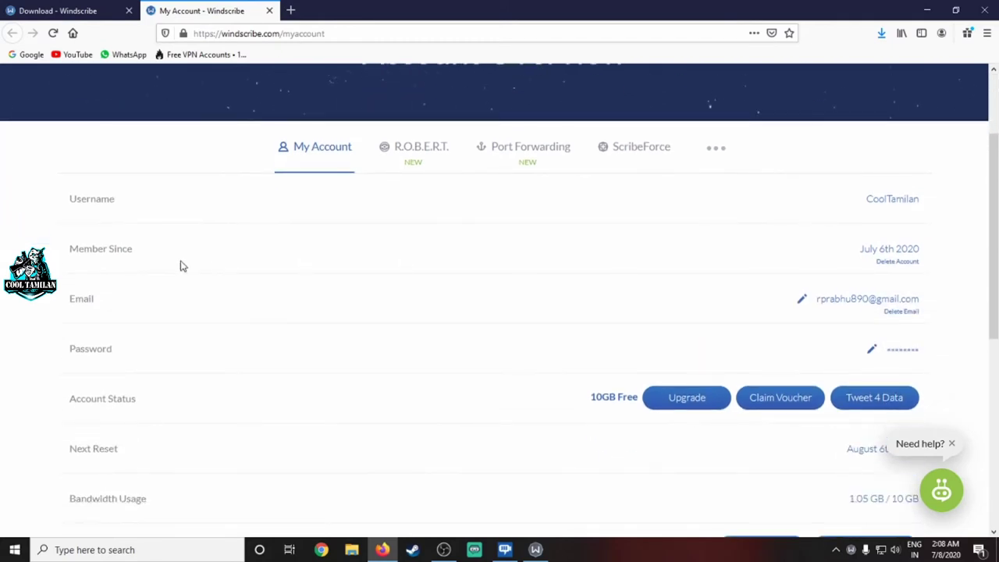
{"action": "left_click_drag", "start_coordinate": [816, 299], "coordinate": [925, 306]}
{"action": "left_click", "coordinate": [535, 550]}
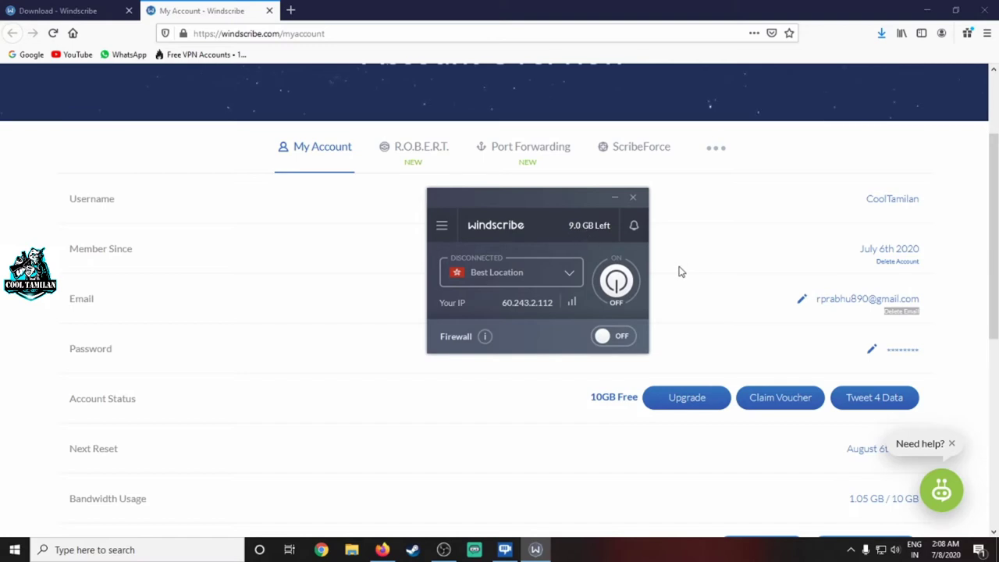
{"action": "left_click", "coordinate": [966, 267]}
- Examine the next reset date and the bandwidth usage on the Windscribe account page
{"action": "scroll", "coordinate": [985, 263], "scroll_direction": "down", "scroll_amount": 3}
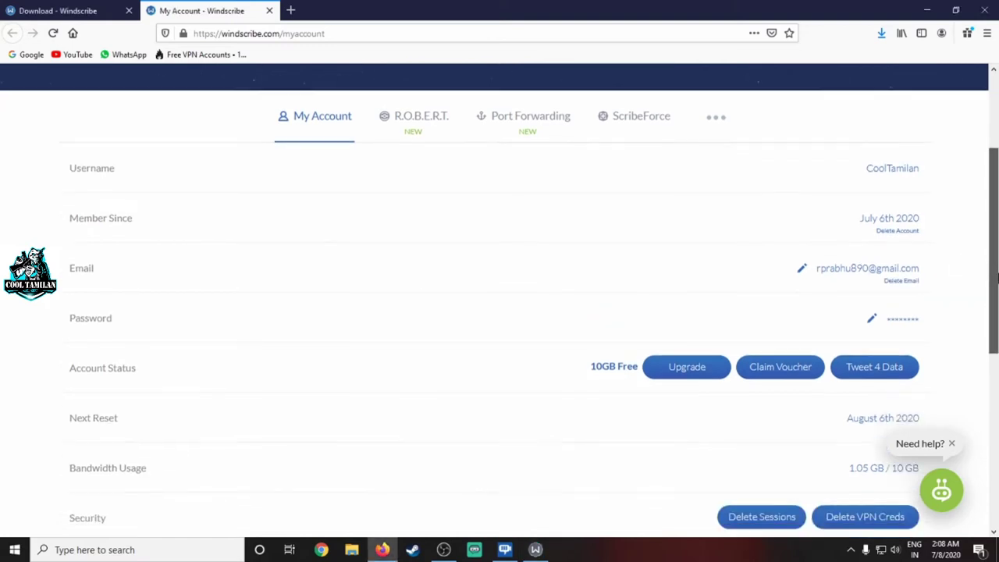
{"action": "left_click_drag", "start_coordinate": [108, 301], "coordinate": [326, 307]}
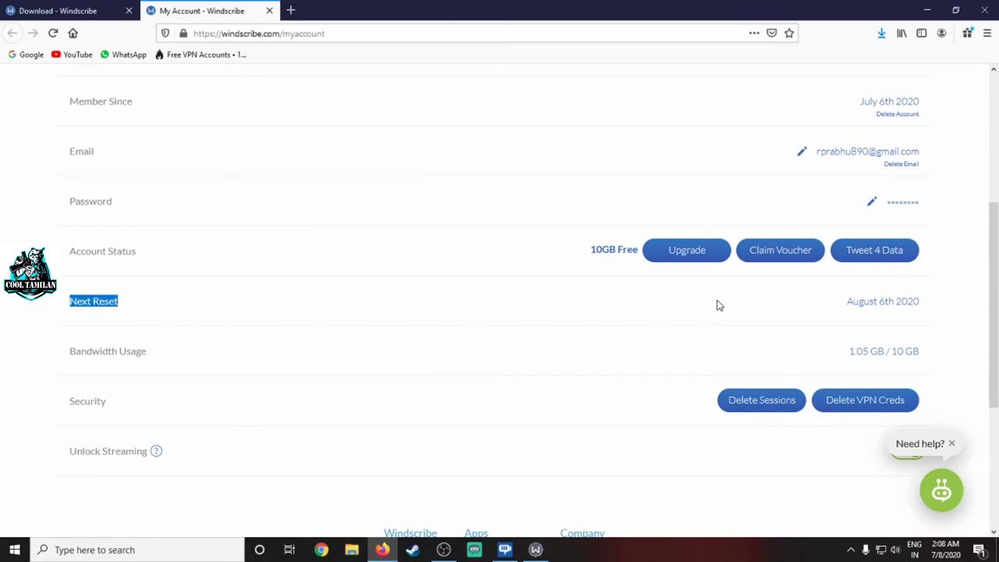
{"action": "left_click", "coordinate": [858, 303]}
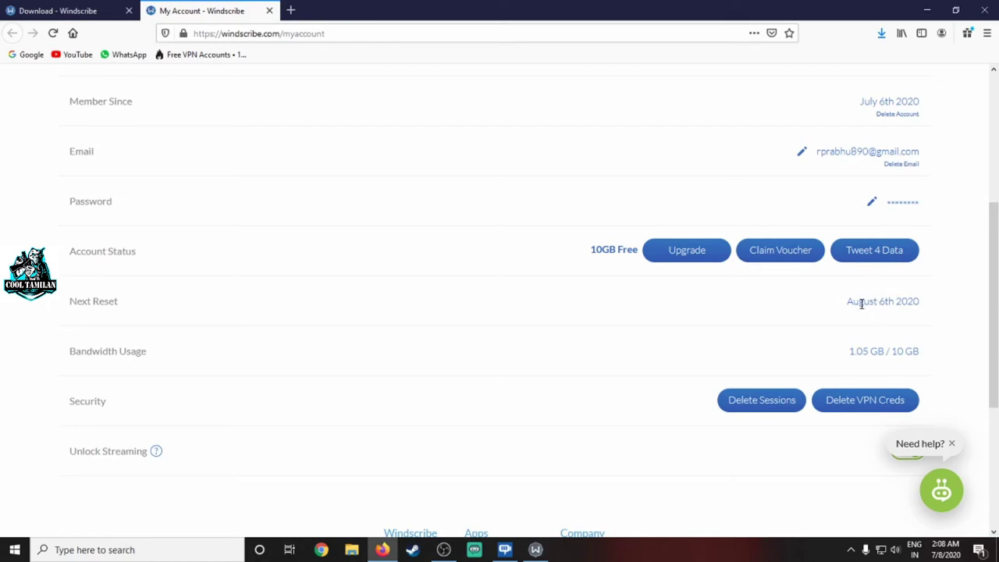
{"action": "left_click_drag", "start_coordinate": [849, 306], "coordinate": [920, 303]}
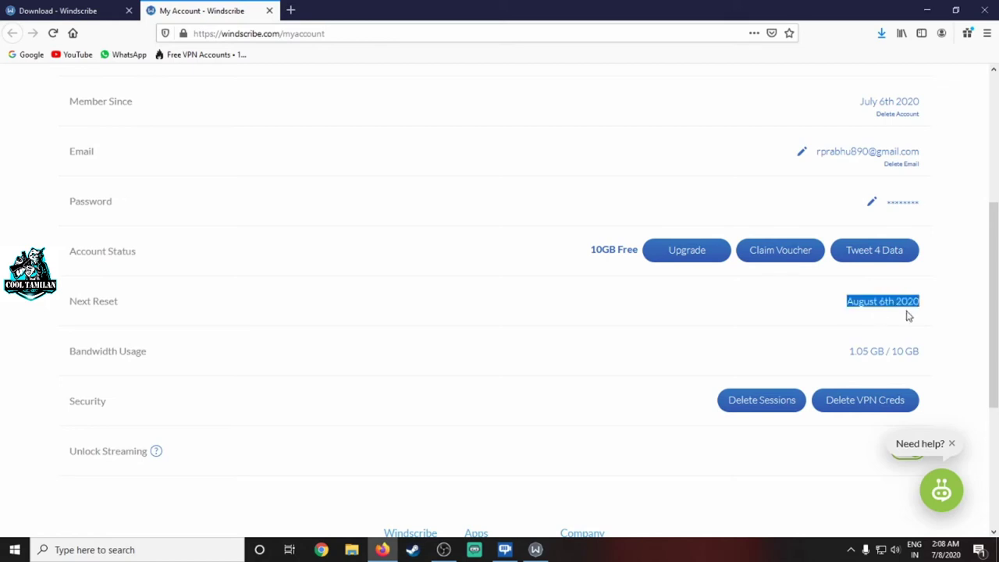
{"action": "left_click", "coordinate": [830, 306]}
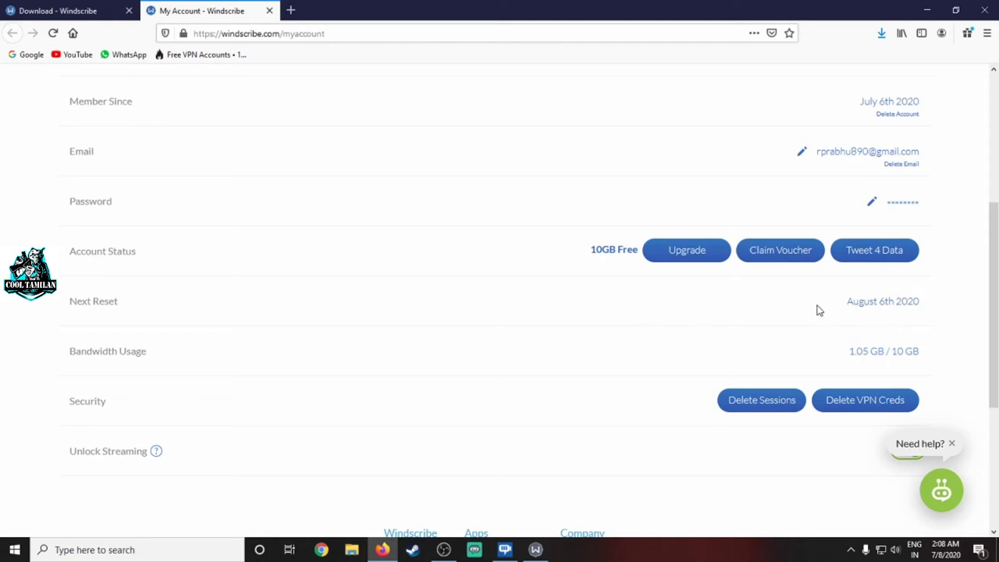
{"action": "left_click_drag", "start_coordinate": [72, 349], "coordinate": [380, 358]}
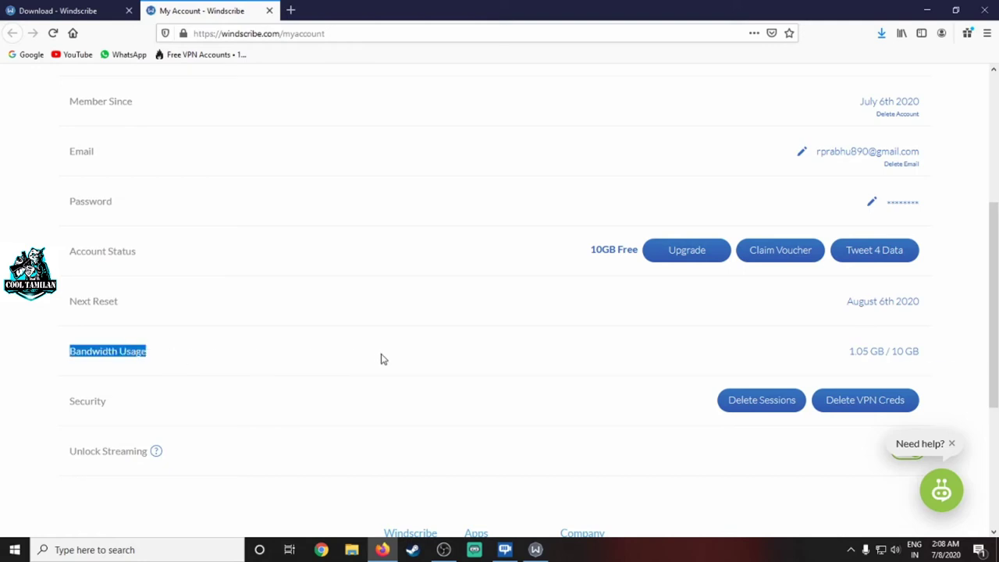
{"action": "left_click", "coordinate": [876, 358]}
{"action": "left_click_drag", "start_coordinate": [849, 352], "coordinate": [883, 355]}
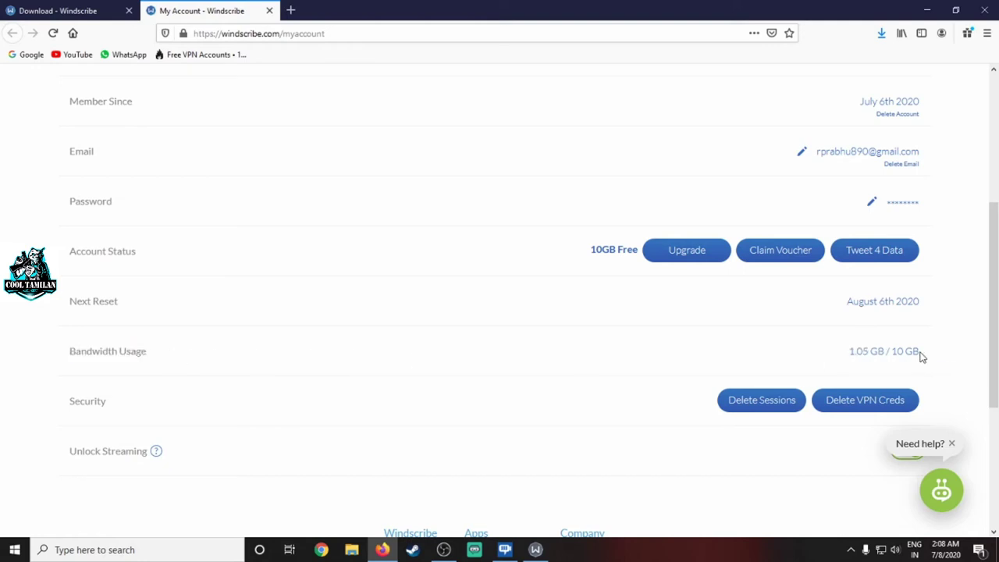
{"action": "left_click", "coordinate": [874, 355]}
{"action": "left_click", "coordinate": [833, 355]}
{"action": "scroll", "coordinate": [691, 336], "scroll_direction": "up", "scroll_amount": 4}
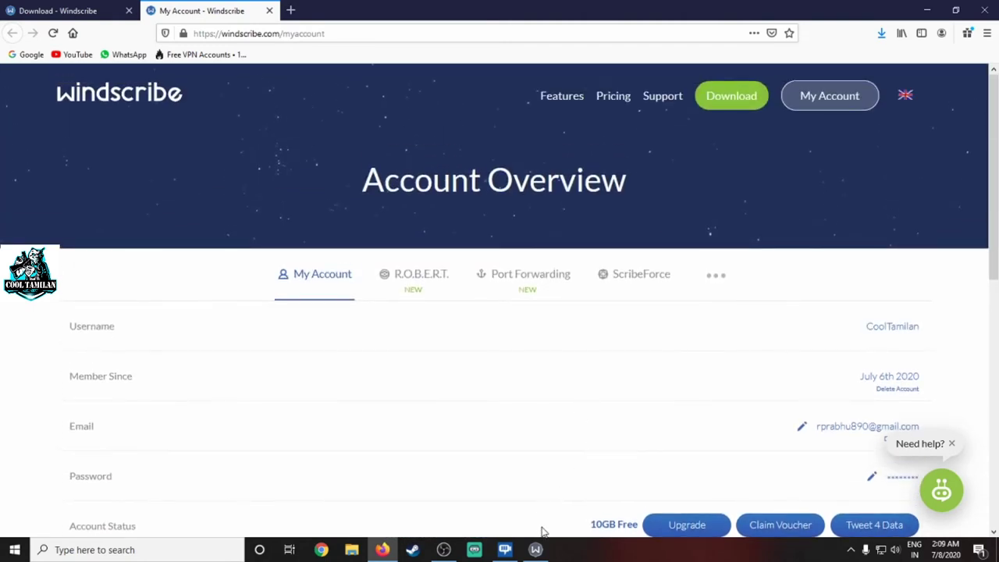
- Switch to the Windscribe app over the bare desktop, expand its location list and check the US East latency
{"action": "left_click", "coordinate": [535, 549]}
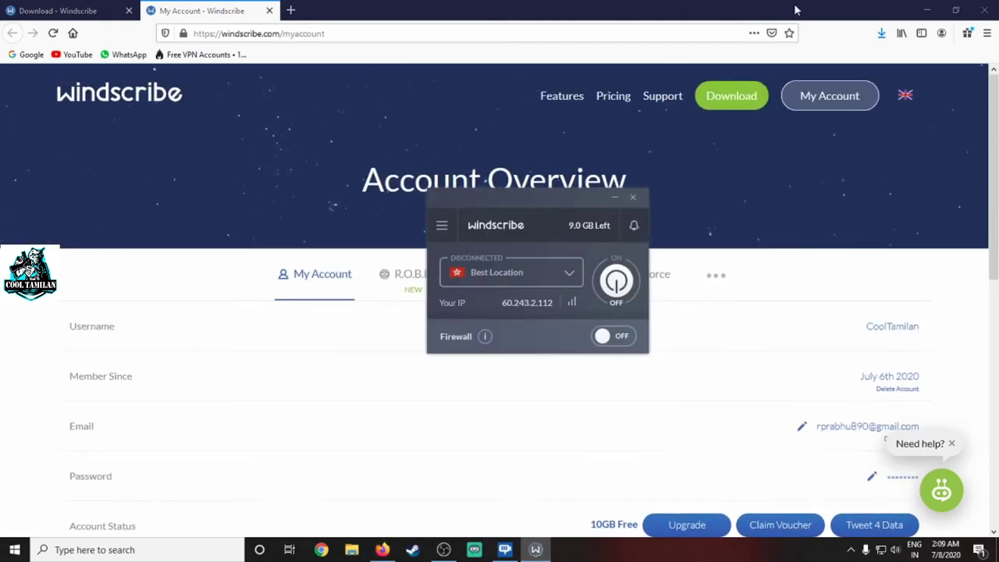
{"action": "left_click", "coordinate": [927, 10]}
{"action": "left_click_drag", "start_coordinate": [603, 202], "coordinate": [568, 142]}
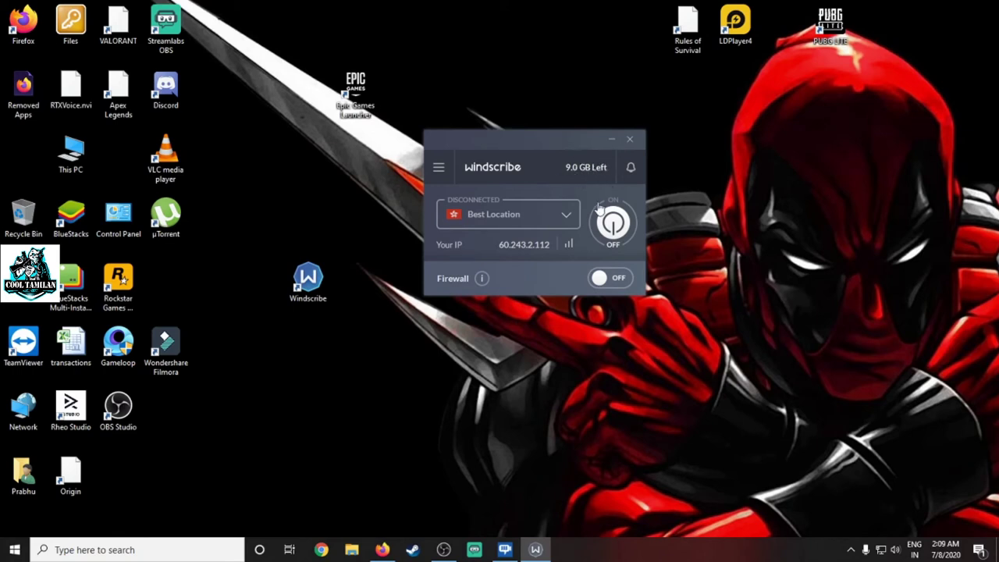
{"action": "left_click", "coordinate": [562, 218]}
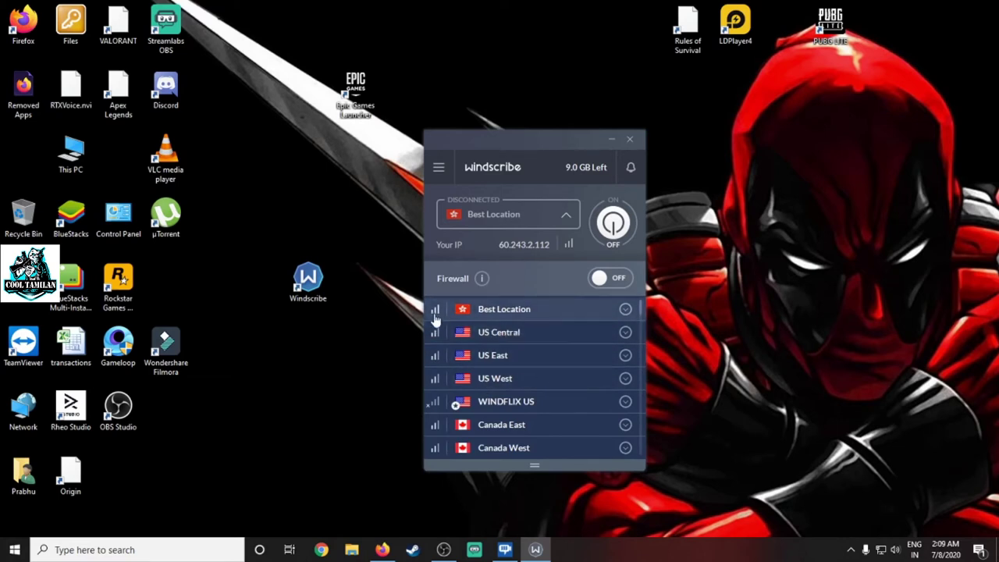
{"action": "mouse_move", "coordinate": [435, 357]}
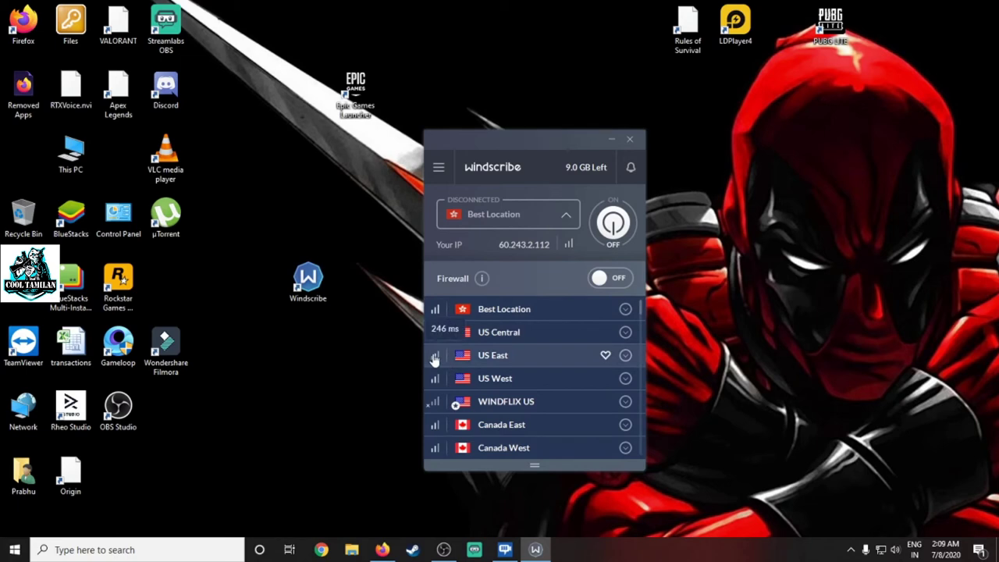
- Connect the VPN to Best Location and decline to disable the TCP socket termination feature
{"action": "mouse_move", "coordinate": [437, 320]}
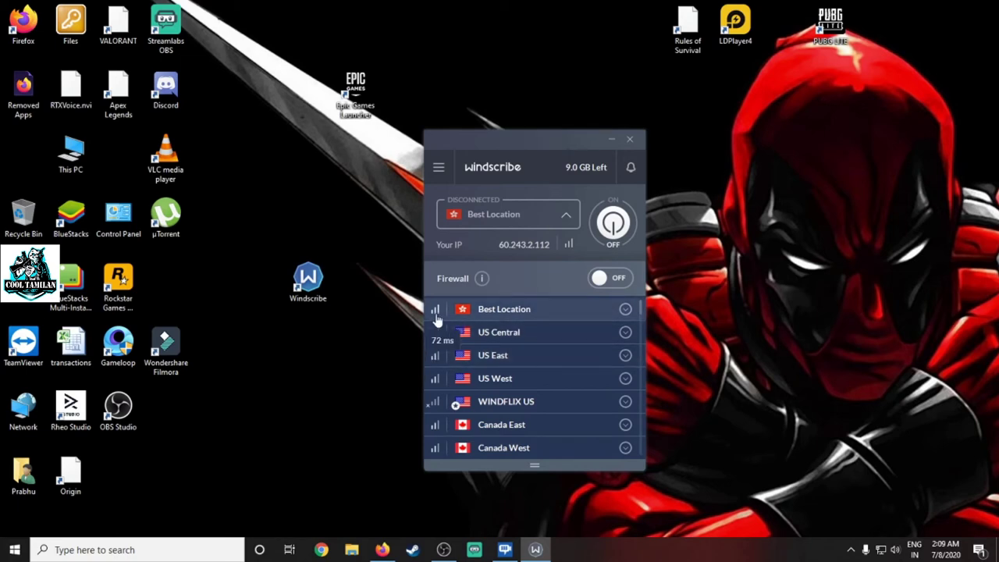
{"action": "left_click", "coordinate": [570, 219]}
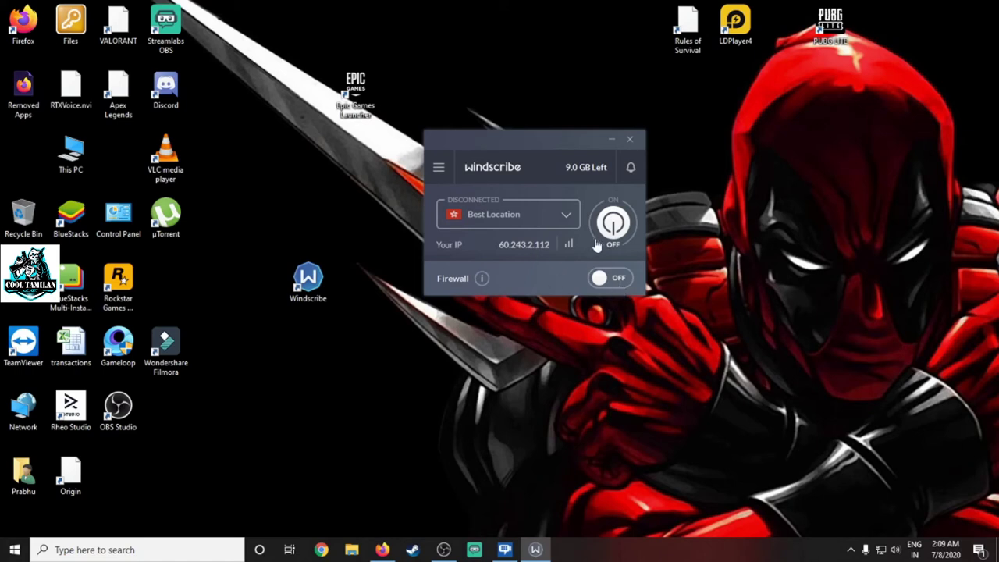
{"action": "left_click", "coordinate": [613, 226]}
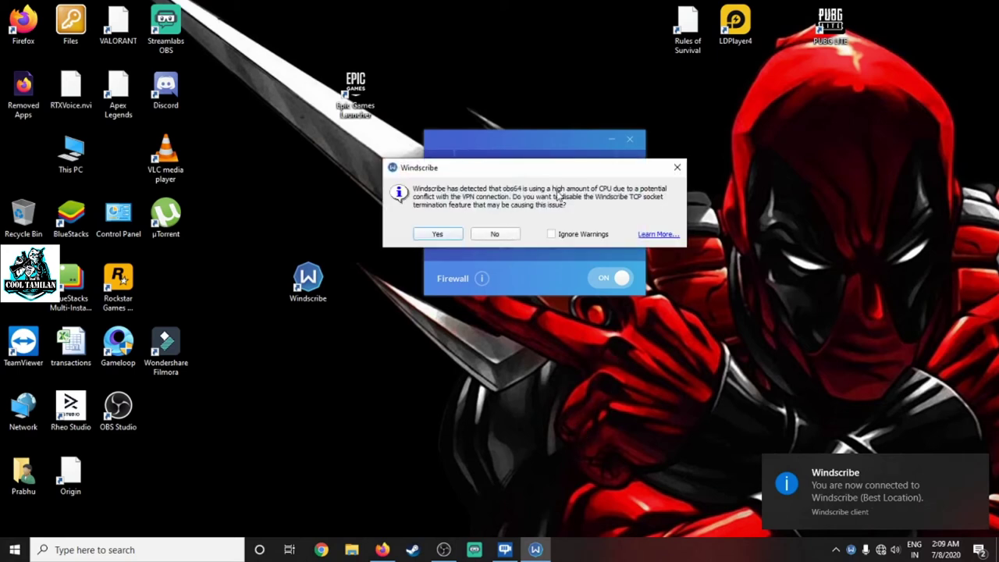
{"action": "left_click", "coordinate": [497, 236]}
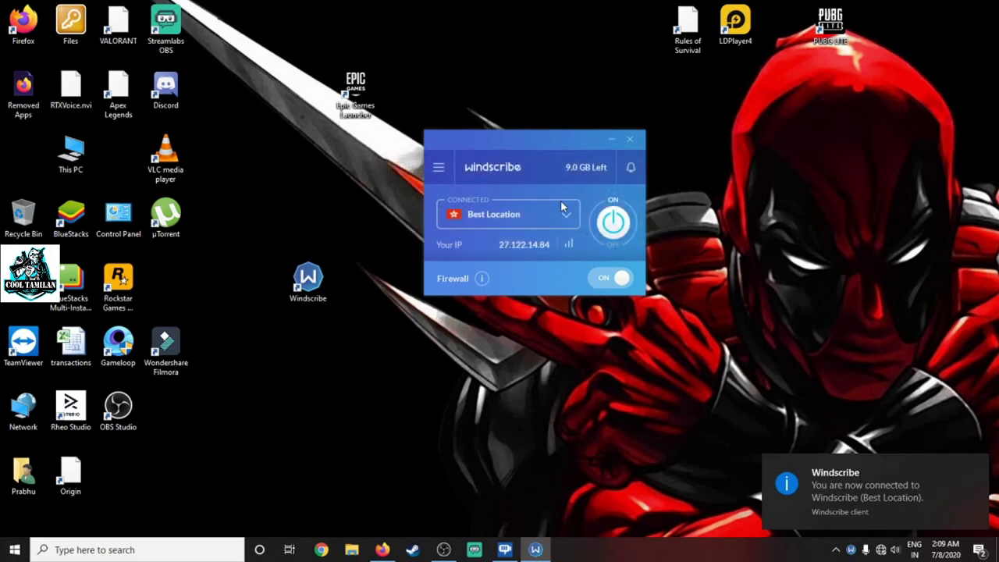
{"action": "left_click_drag", "start_coordinate": [545, 140], "coordinate": [543, 212]}
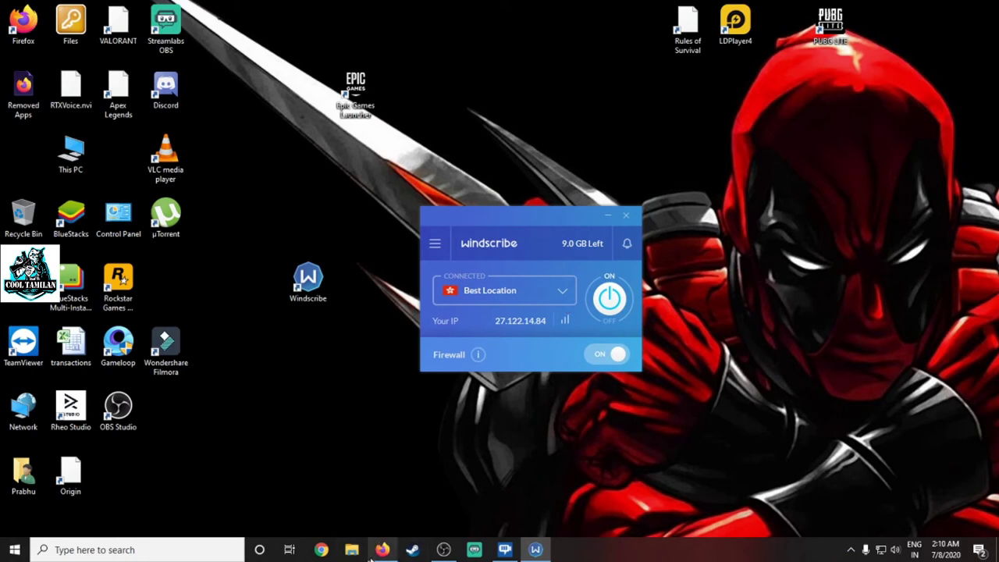
- Switch to Chrome, open Google and search for "my ip address location"
{"action": "left_click", "coordinate": [320, 550]}
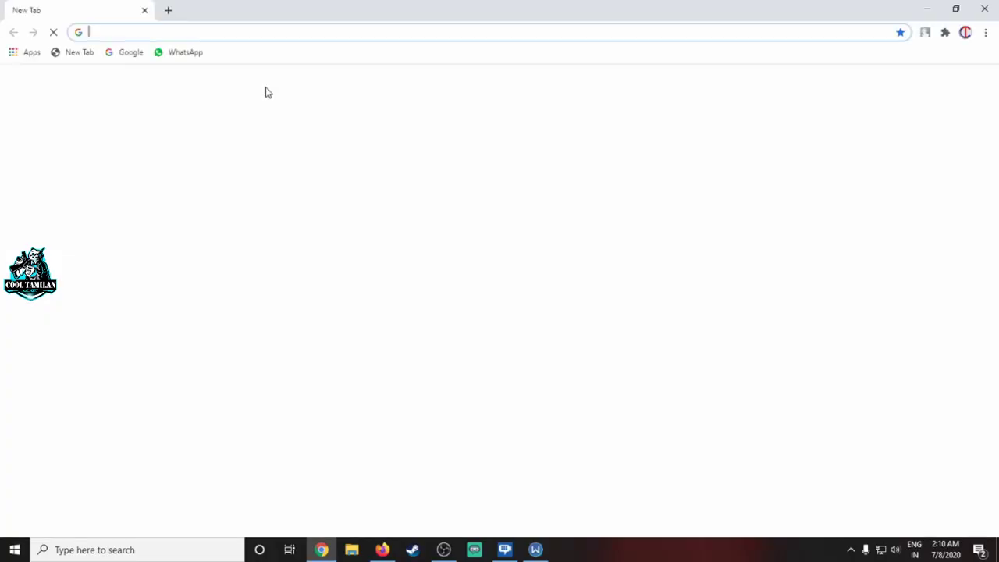
{"action": "left_click", "coordinate": [119, 54]}
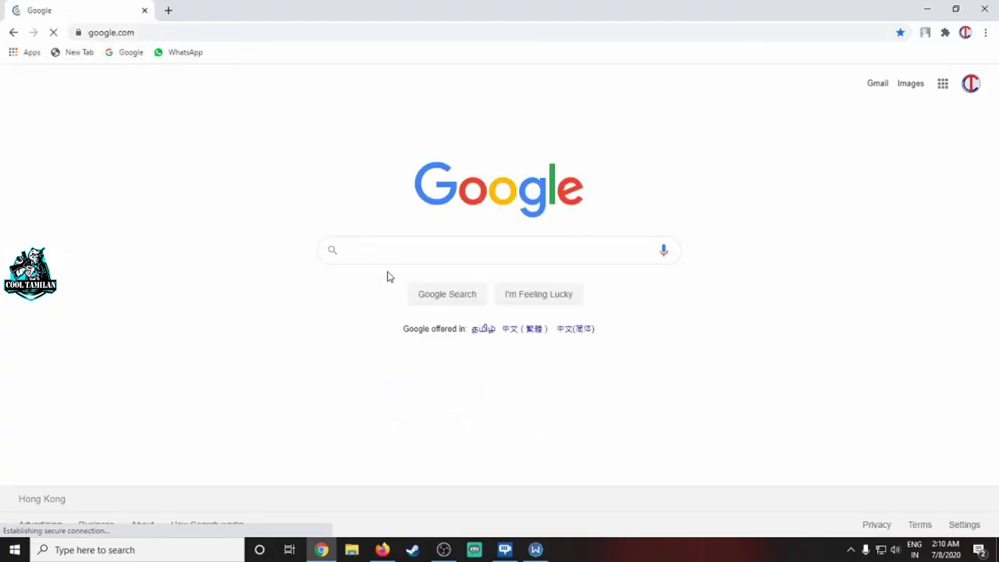
{"action": "type", "text": "my ip"}
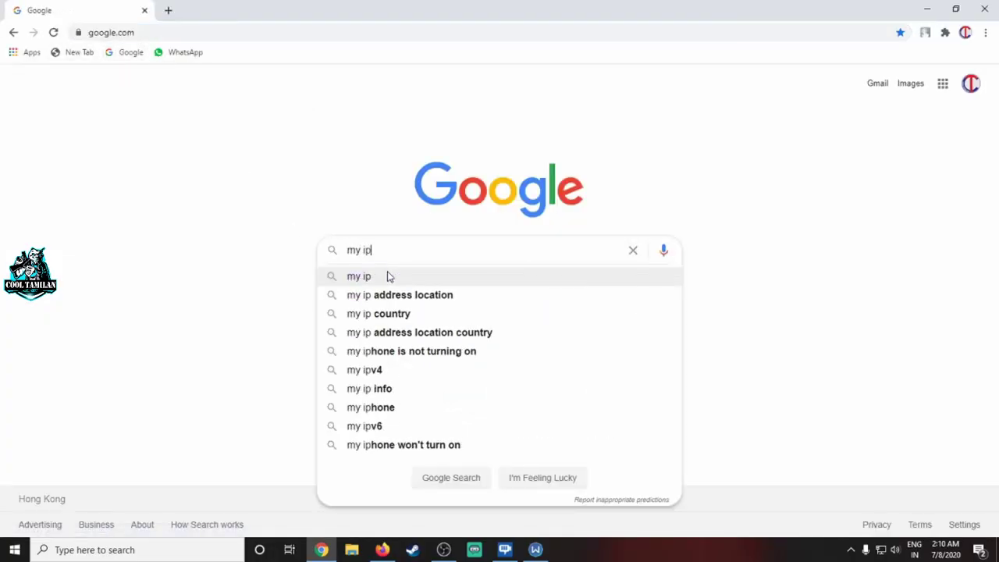
{"action": "key", "text": "Down"}
{"action": "key", "text": "Up"}
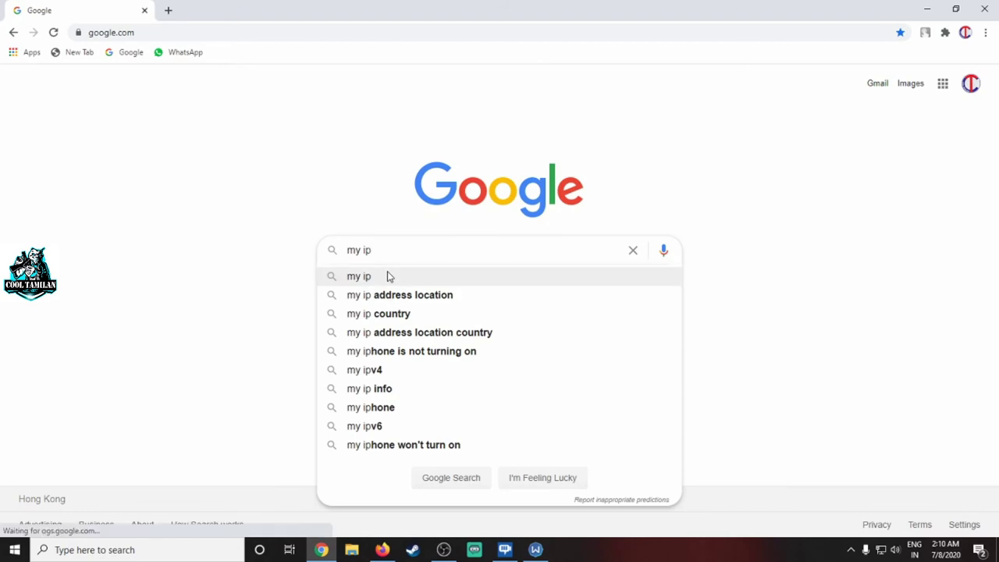
{"action": "key", "text": "Down"}
{"action": "key", "text": "Return"}
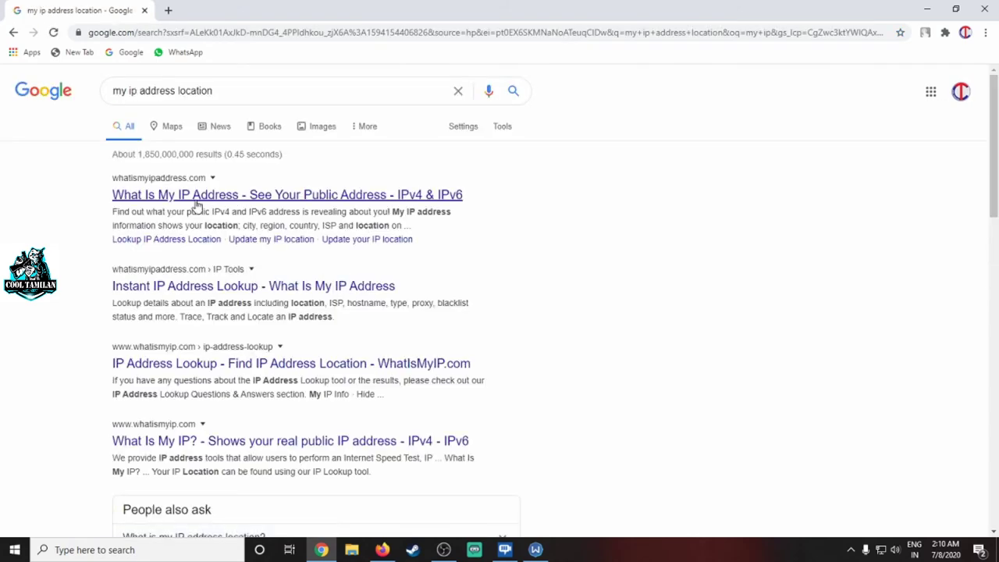
- Open the whatismyipaddress.com result, examine the reported IP address and country, and close Chrome
{"action": "left_click", "coordinate": [209, 205]}
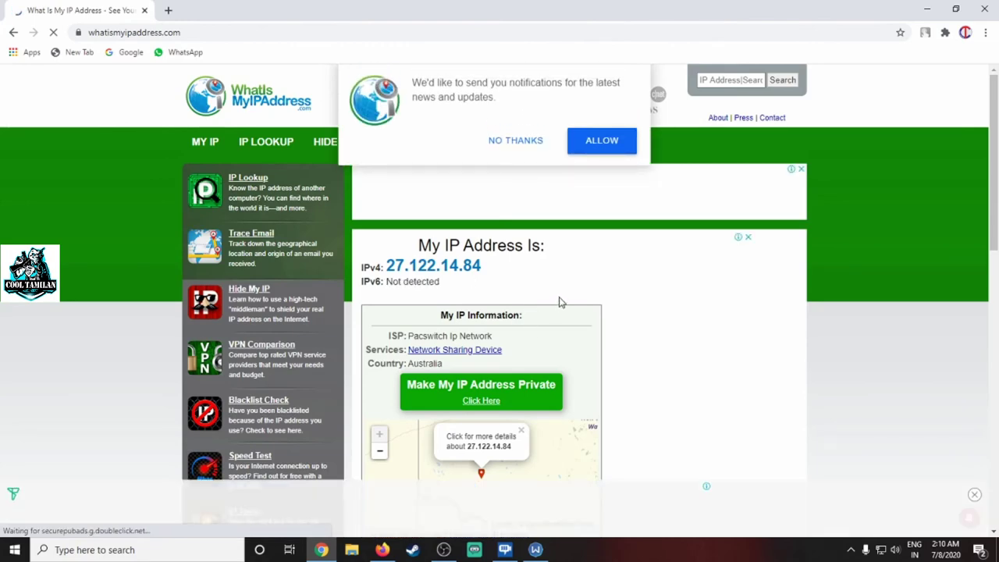
{"action": "scroll", "coordinate": [602, 305], "scroll_direction": "down", "scroll_amount": 2}
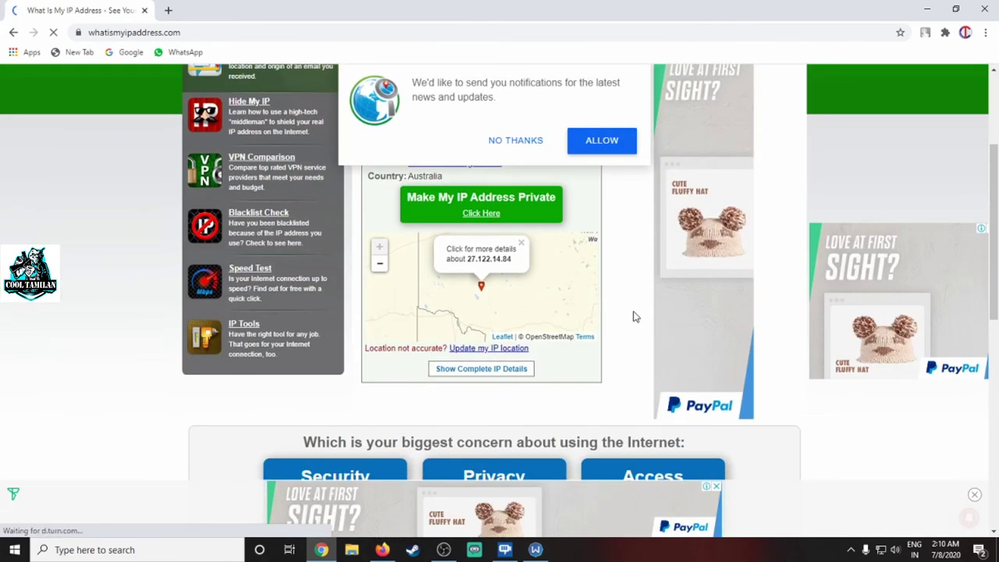
{"action": "scroll", "coordinate": [584, 325], "scroll_direction": "down", "scroll_amount": 2}
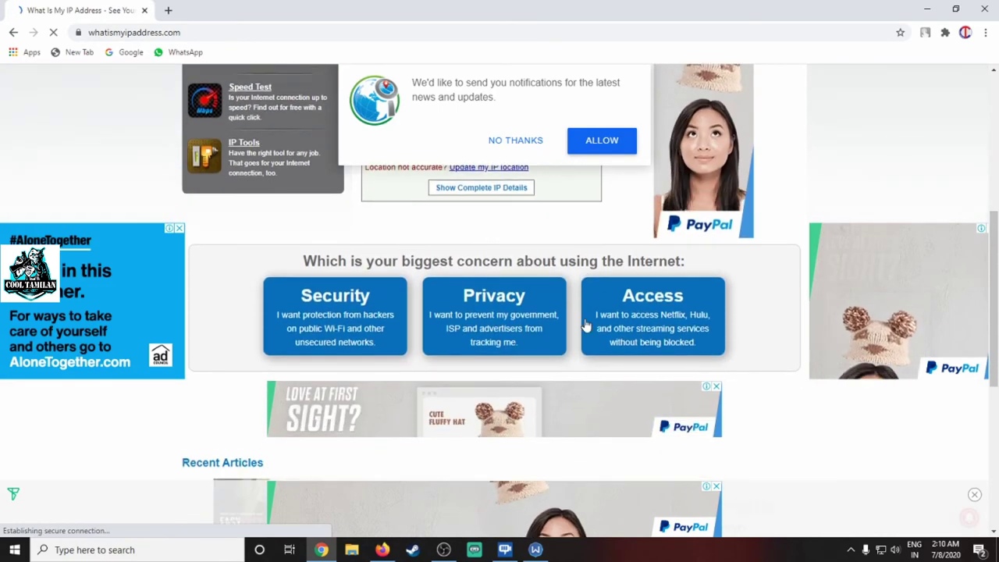
{"action": "scroll", "coordinate": [586, 325], "scroll_direction": "up", "scroll_amount": 4}
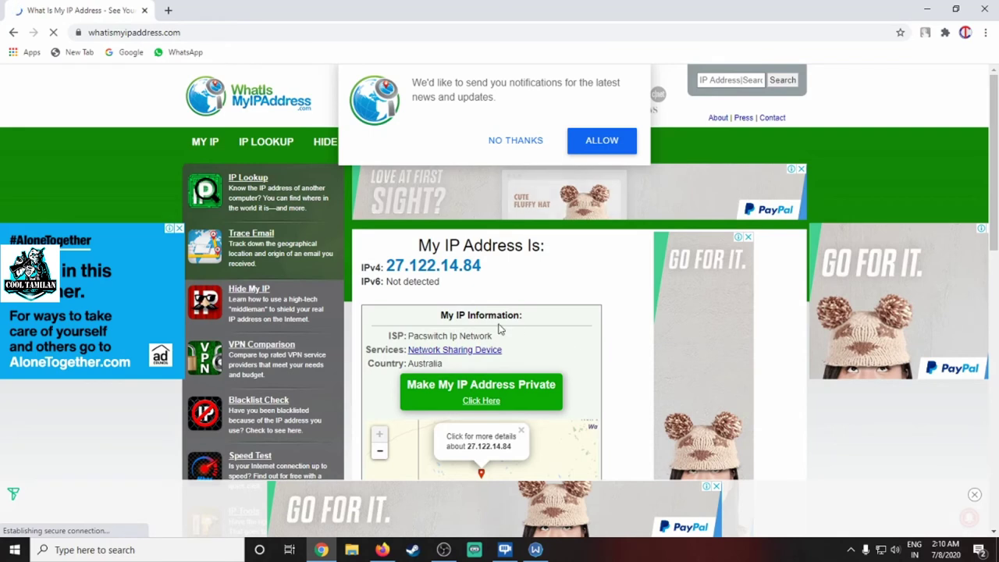
{"action": "left_click", "coordinate": [984, 9]}
- Disconnect the VPN from Best Location and quit the Windscribe app
{"action": "left_click_drag", "start_coordinate": [565, 224], "coordinate": [553, 153]}
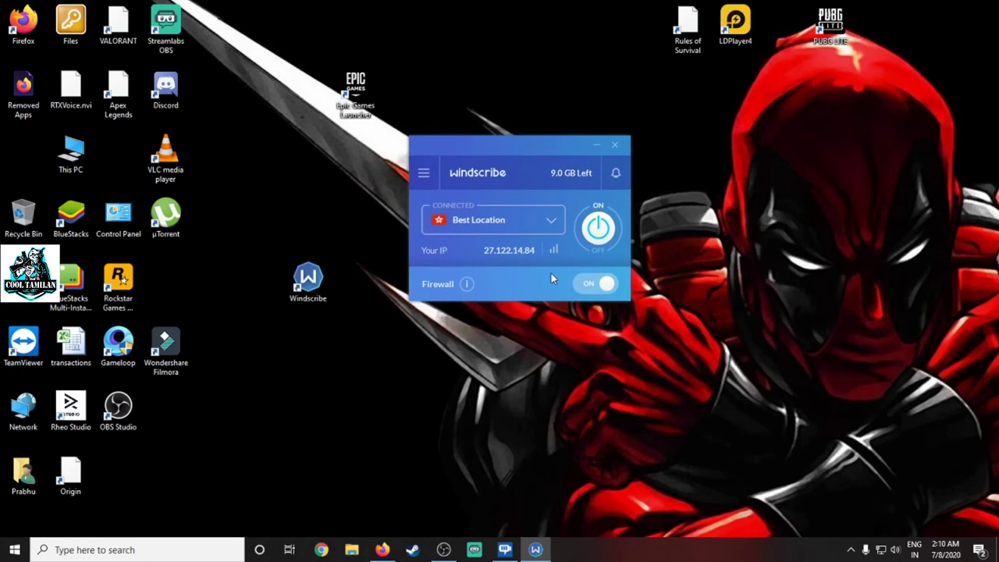
{"action": "left_click", "coordinate": [598, 227]}
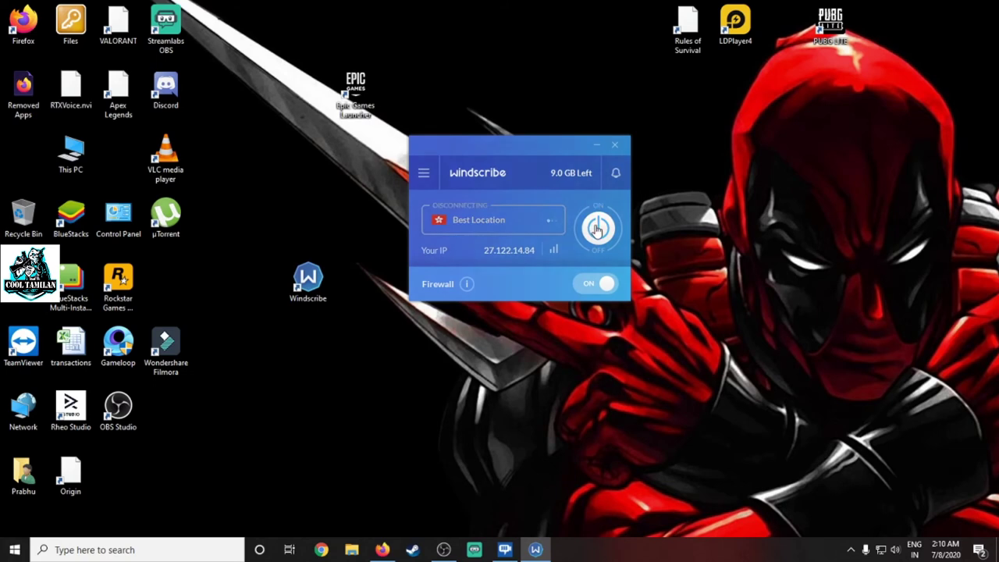
{"action": "left_click", "coordinate": [614, 145]}
{"action": "left_click", "coordinate": [526, 231]}
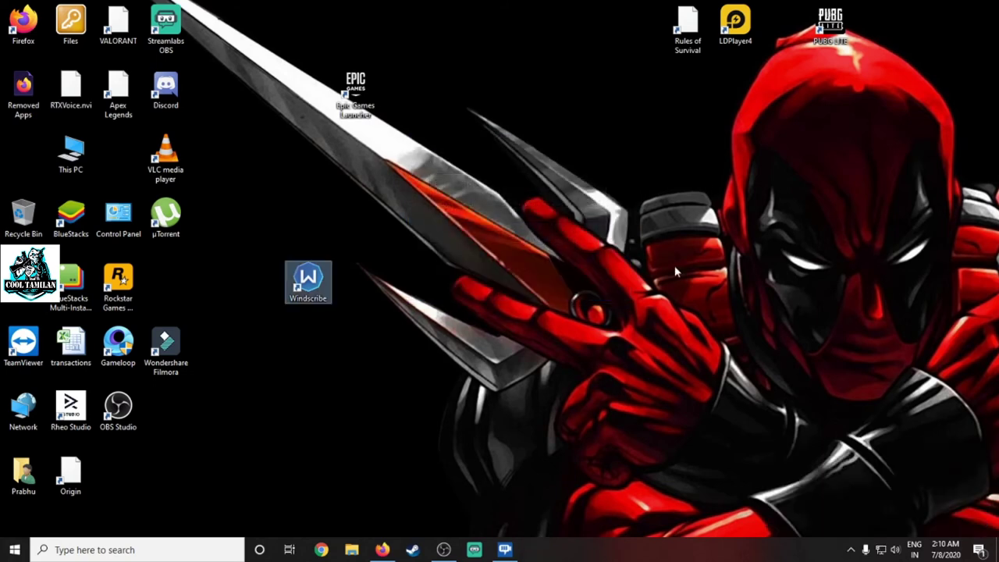
{"action": "left_click_drag", "start_coordinate": [464, 216], "coordinate": [270, 404]}
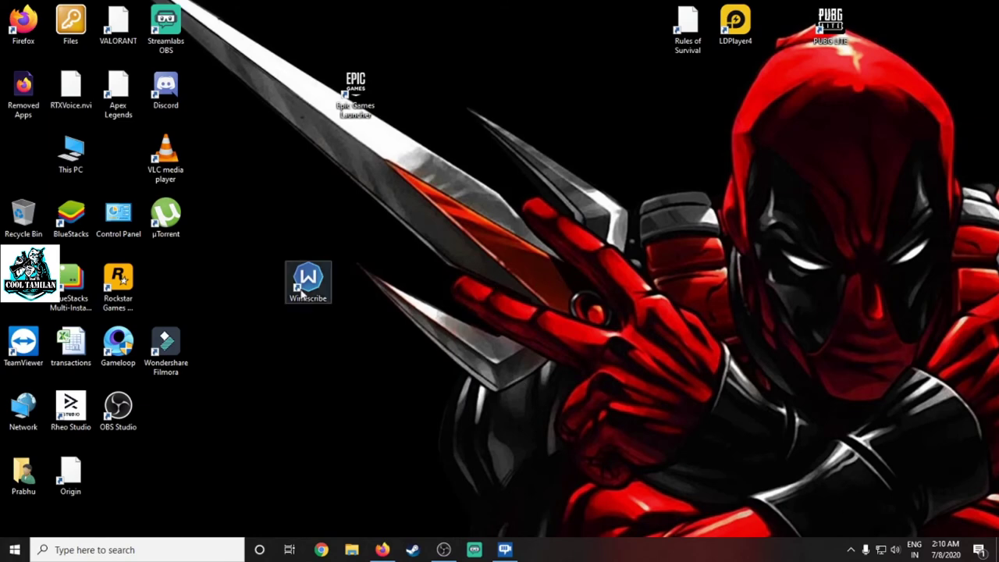
- Switch to the Windscribe account page in Firefox and review the account status, next reset date and bandwidth usage
{"action": "left_click", "coordinate": [382, 549]}
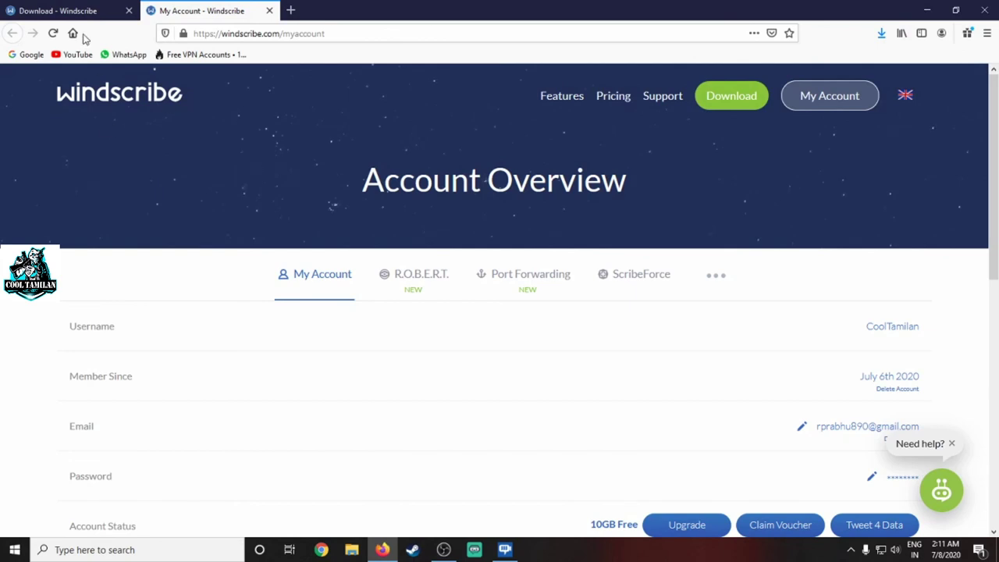
{"action": "left_click", "coordinate": [56, 10]}
{"action": "left_click", "coordinate": [166, 11]}
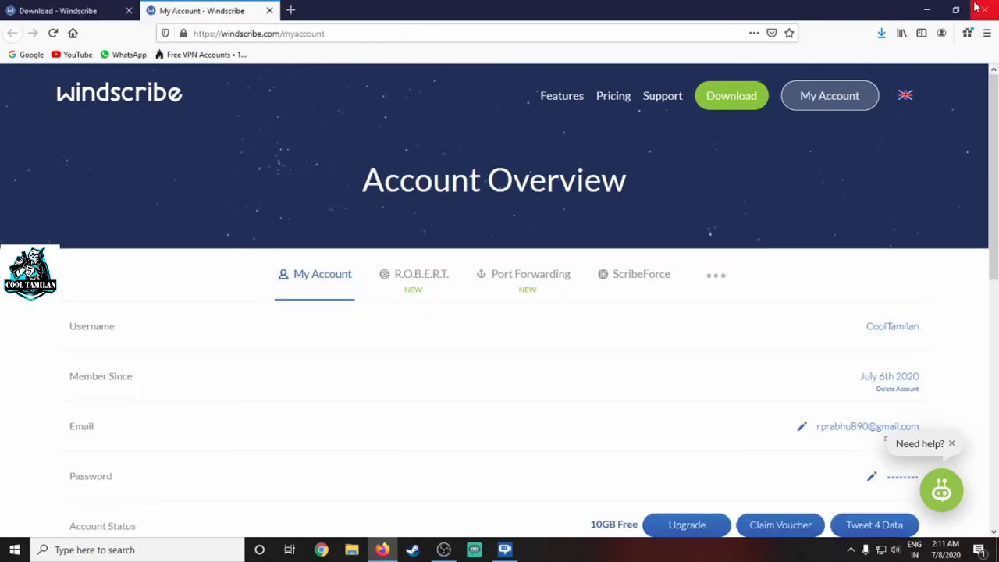
{"action": "scroll", "coordinate": [887, 169], "scroll_direction": "down", "scroll_amount": 5}
{"action": "scroll", "coordinate": [879, 234], "scroll_direction": "up", "scroll_amount": 1}
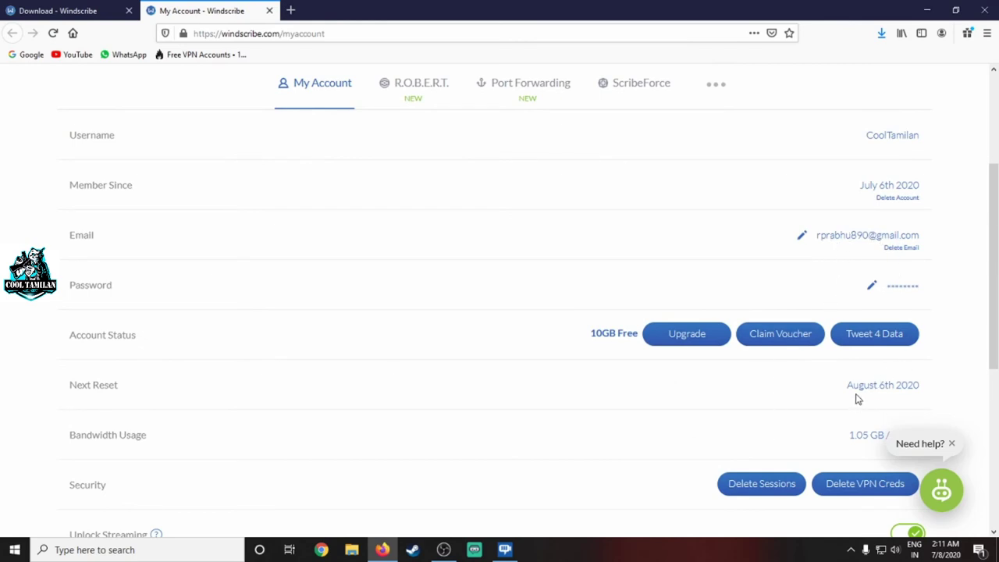
{"action": "scroll", "coordinate": [854, 401], "scroll_direction": "down", "scroll_amount": 3}
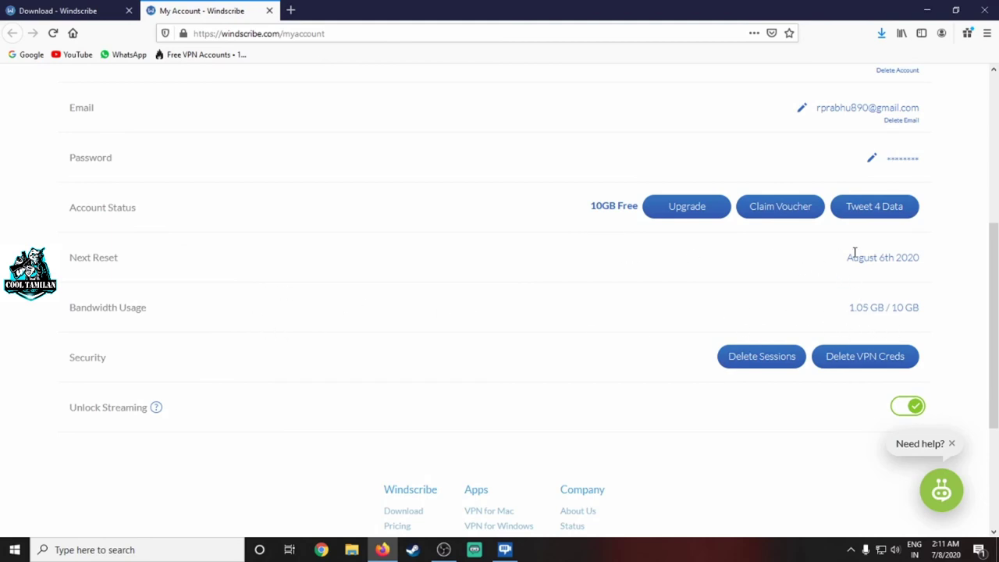
{"action": "left_click_drag", "start_coordinate": [856, 269], "coordinate": [920, 260]}
{"action": "left_click", "coordinate": [926, 261]}
{"action": "double_click", "coordinate": [844, 268]}
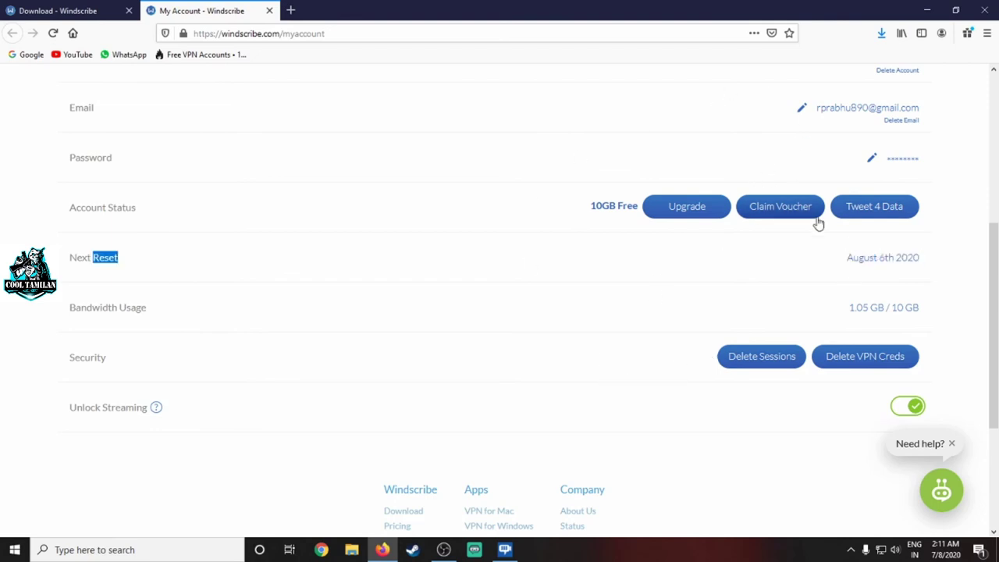
{"action": "scroll", "coordinate": [504, 307], "scroll_direction": "down", "scroll_amount": 2}
{"action": "scroll", "coordinate": [504, 307], "scroll_direction": "up", "scroll_amount": 3}
{"action": "scroll", "coordinate": [503, 309], "scroll_direction": "up", "scroll_amount": 3}
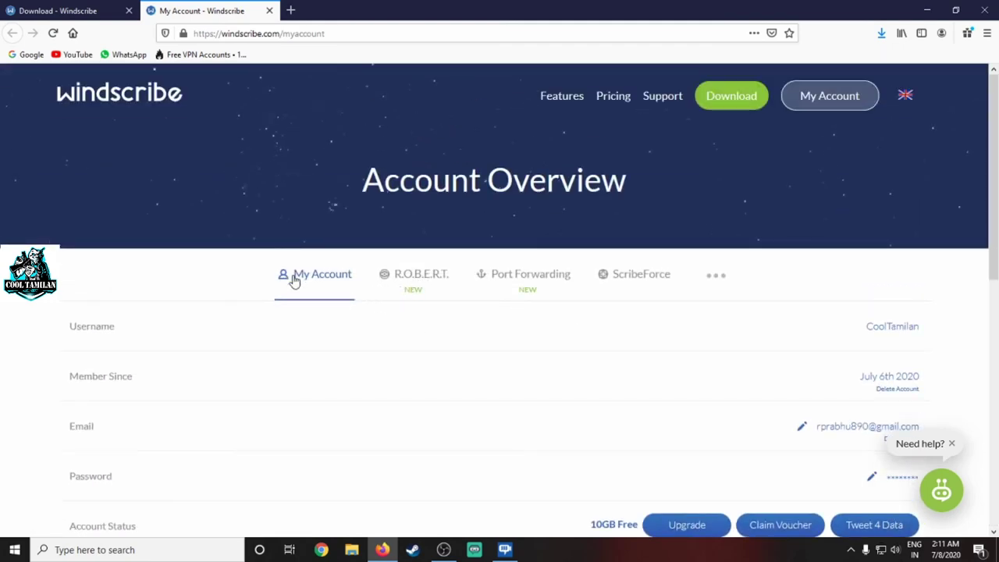
- Look through the account's R.O.B.E.R.T. block lists and Port Forwarding section, and return to the My Account details
{"action": "left_click", "coordinate": [415, 281]}
{"action": "scroll", "coordinate": [523, 315], "scroll_direction": "down", "scroll_amount": 3}
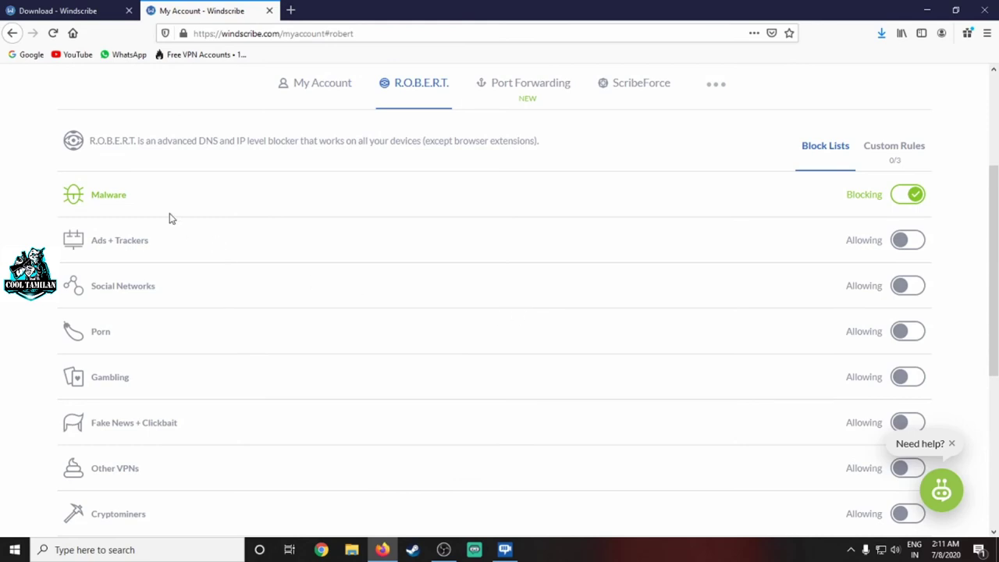
{"action": "scroll", "coordinate": [216, 242], "scroll_direction": "down", "scroll_amount": 3}
{"action": "scroll", "coordinate": [207, 248], "scroll_direction": "up", "scroll_amount": 3}
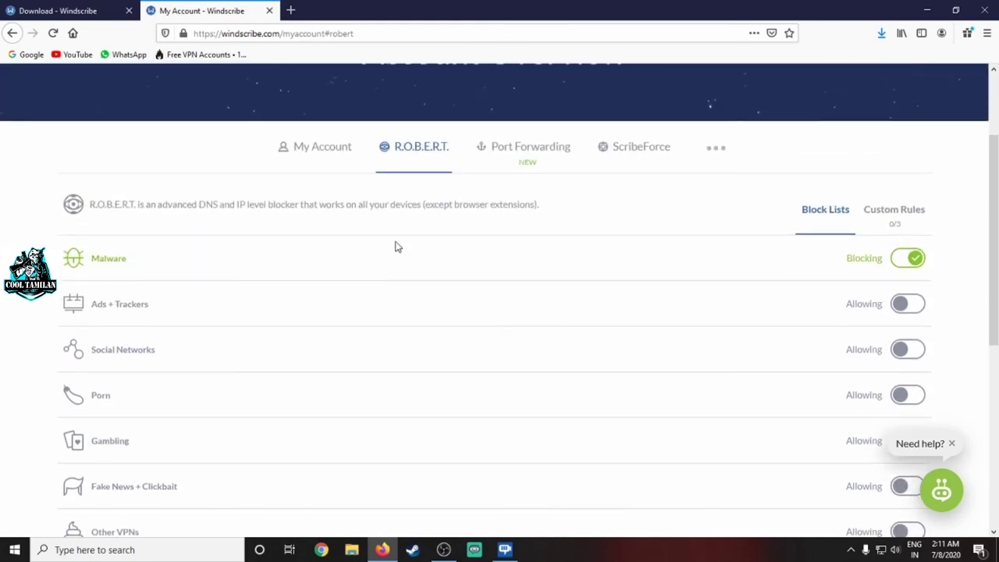
{"action": "left_click", "coordinate": [534, 156]}
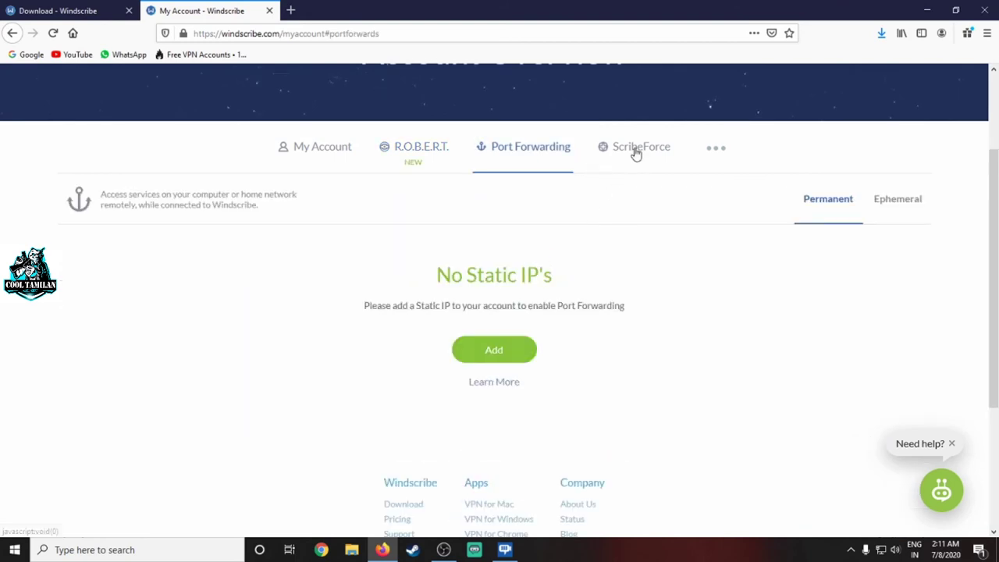
{"action": "left_click", "coordinate": [347, 156]}
- Open the upgrade page from the account status and compare the Monthly, Yearly and Build A Plan offers
{"action": "scroll", "coordinate": [484, 326], "scroll_direction": "down", "scroll_amount": 3}
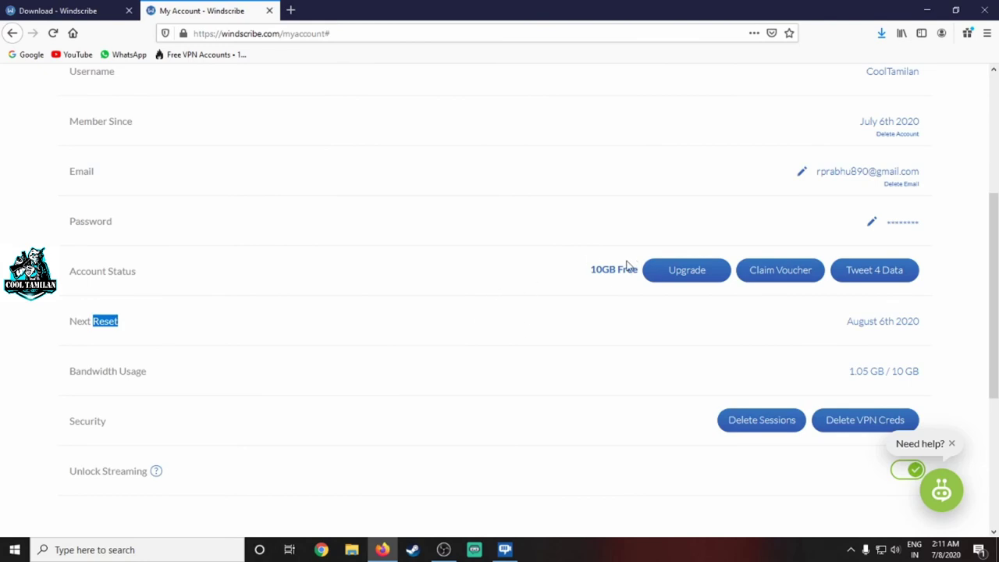
{"action": "left_click", "coordinate": [687, 273]}
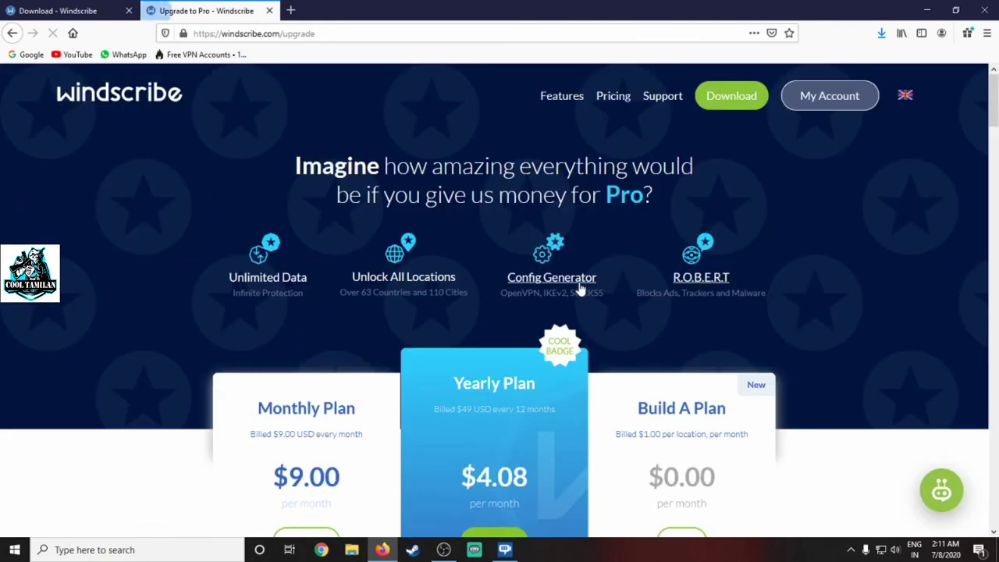
{"action": "scroll", "coordinate": [593, 281], "scroll_direction": "down", "scroll_amount": 3}
{"action": "scroll", "coordinate": [547, 296], "scroll_direction": "up", "scroll_amount": 2}
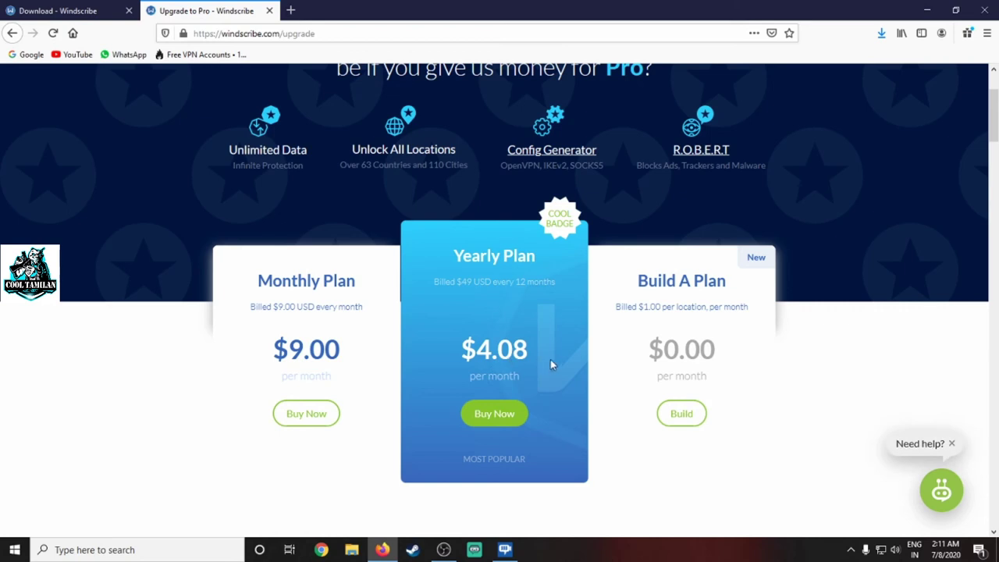
{"action": "scroll", "coordinate": [725, 327], "scroll_direction": "down", "scroll_amount": 2}
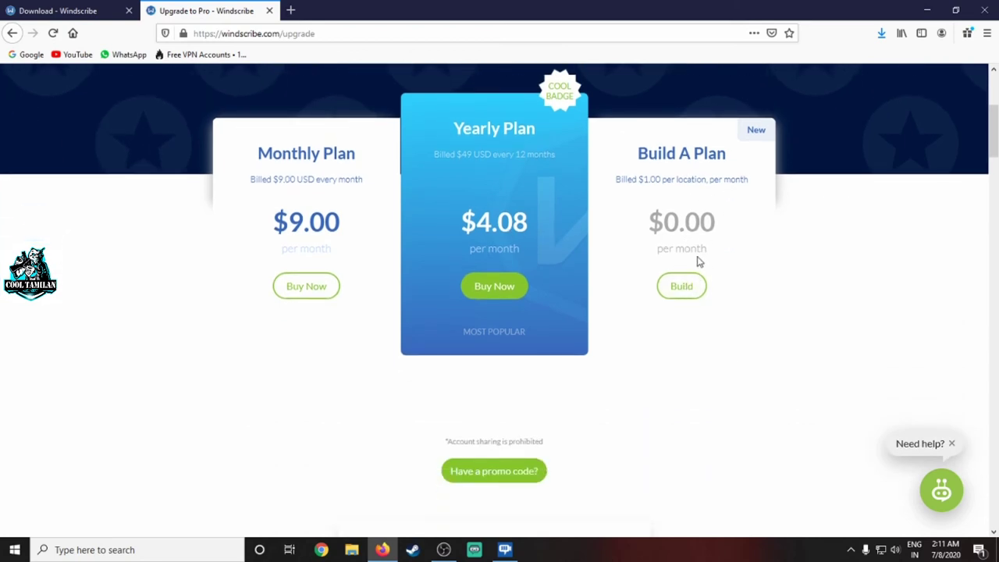
- Preview a custom plan with the United States and WINDFLIX CA locations, and close the location chooser without paying
{"action": "left_click", "coordinate": [666, 286]}
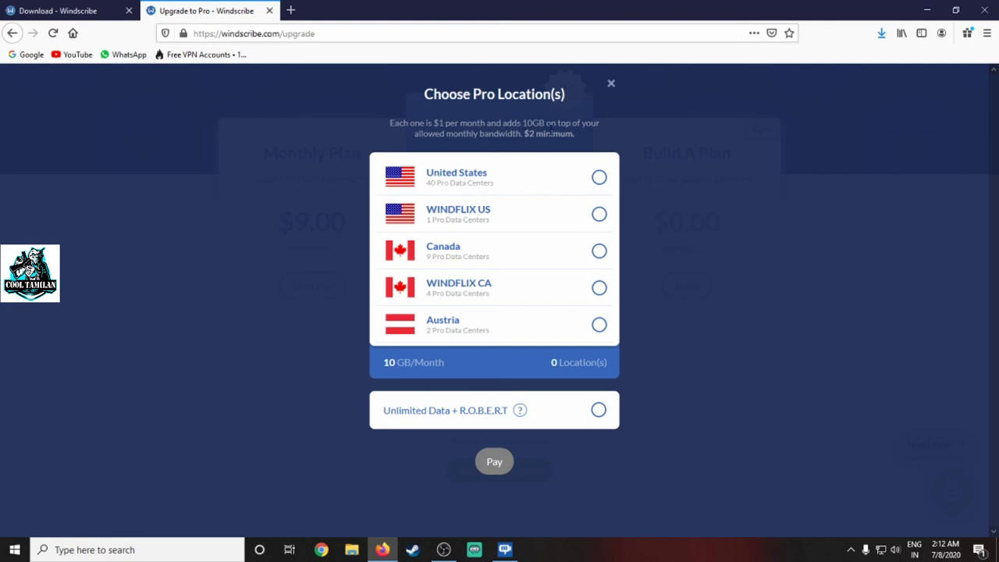
{"action": "left_click", "coordinate": [598, 178]}
{"action": "left_click", "coordinate": [599, 287]}
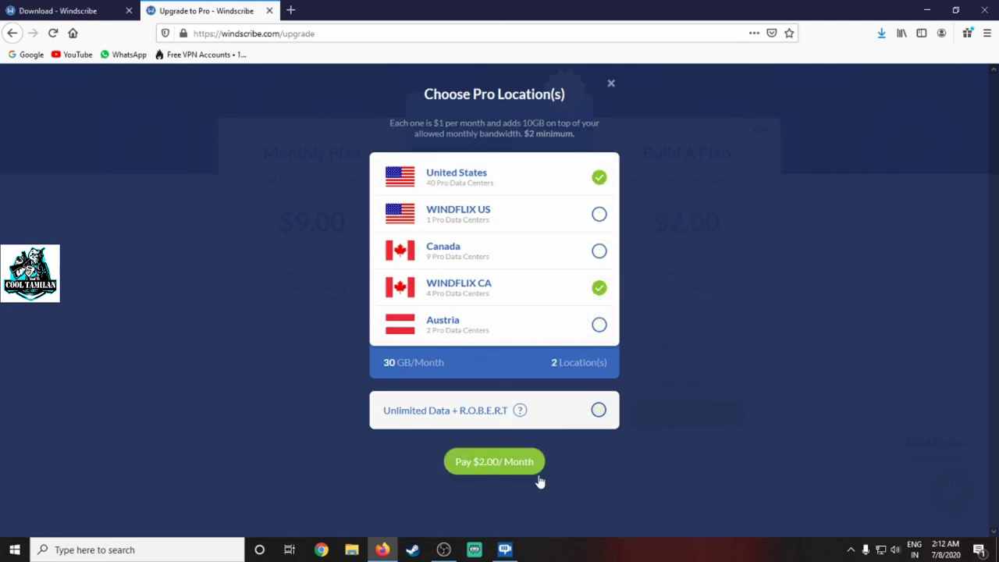
{"action": "left_click", "coordinate": [613, 85]}
- Review the Pro plans page once more, minimize Firefox and launch the Windscribe app from the desktop
{"action": "scroll", "coordinate": [718, 226], "scroll_direction": "up", "scroll_amount": 4}
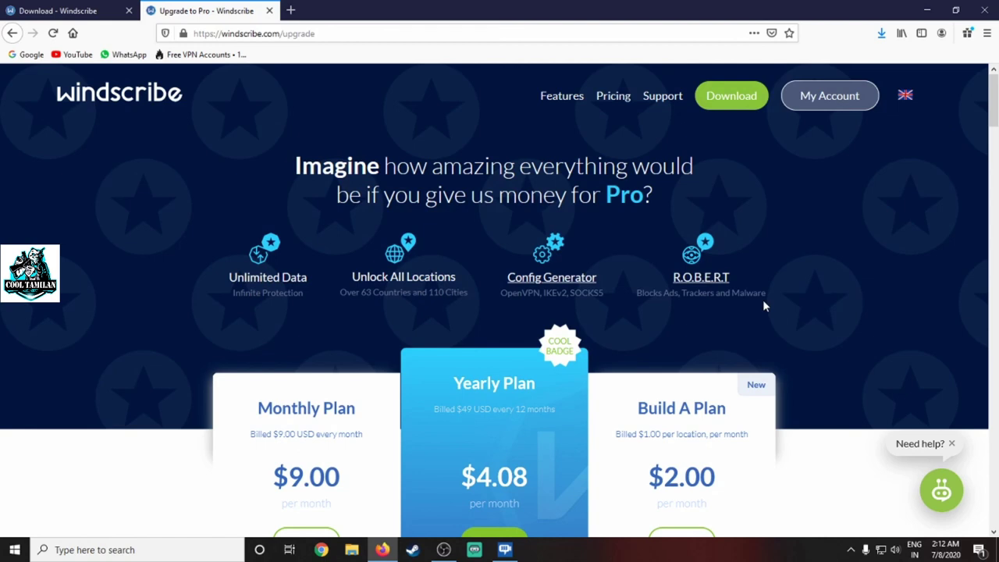
{"action": "scroll", "coordinate": [762, 305], "scroll_direction": "down", "scroll_amount": 3}
{"action": "scroll", "coordinate": [763, 304], "scroll_direction": "up", "scroll_amount": 3}
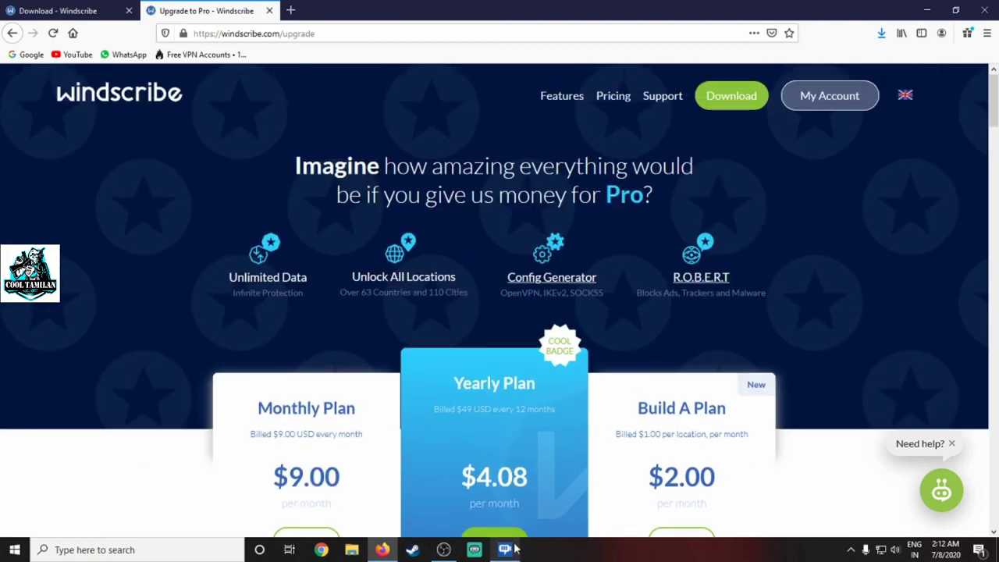
{"action": "left_click", "coordinate": [927, 11]}
{"action": "double_click", "coordinate": [308, 279]}
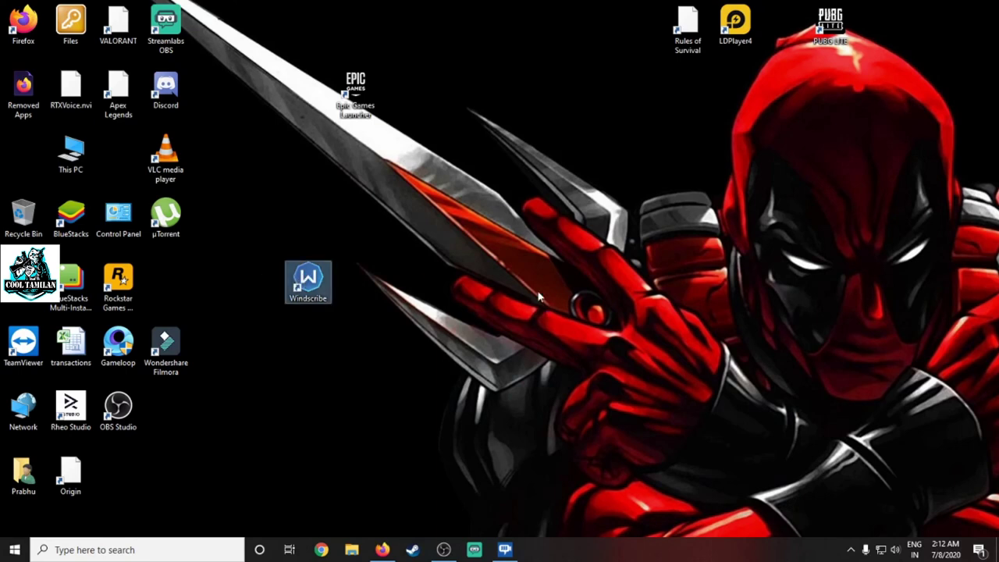